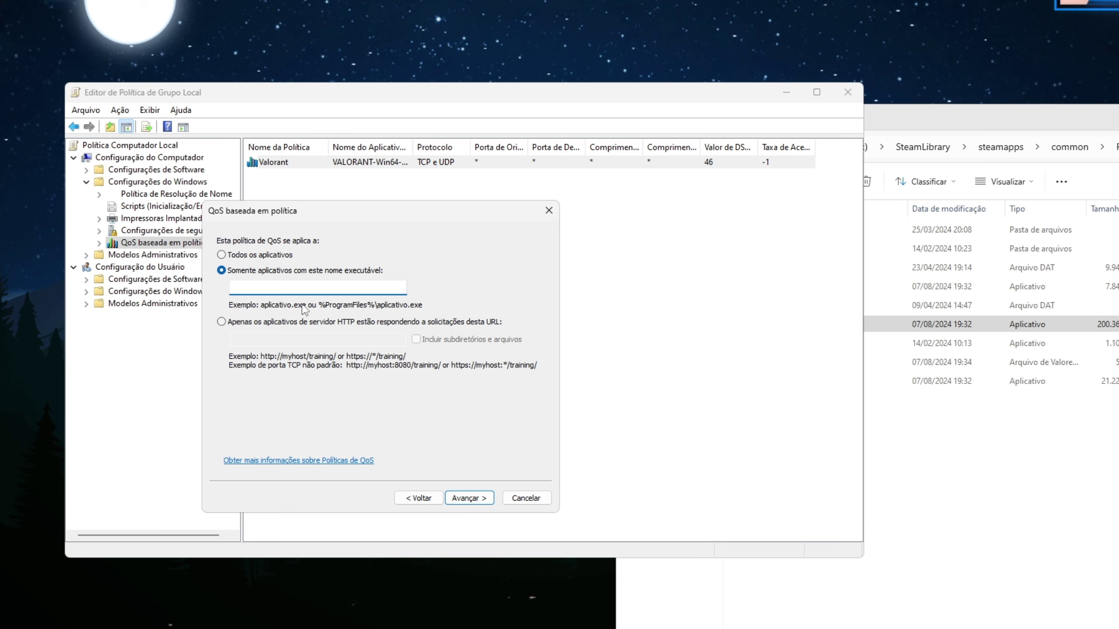
# Step: Finish entering TslGame.exe as the executable name, then open Disco Local (C:) in File Explorer
pyautogui.write('.exe')
pyautogui.click(915, 523)
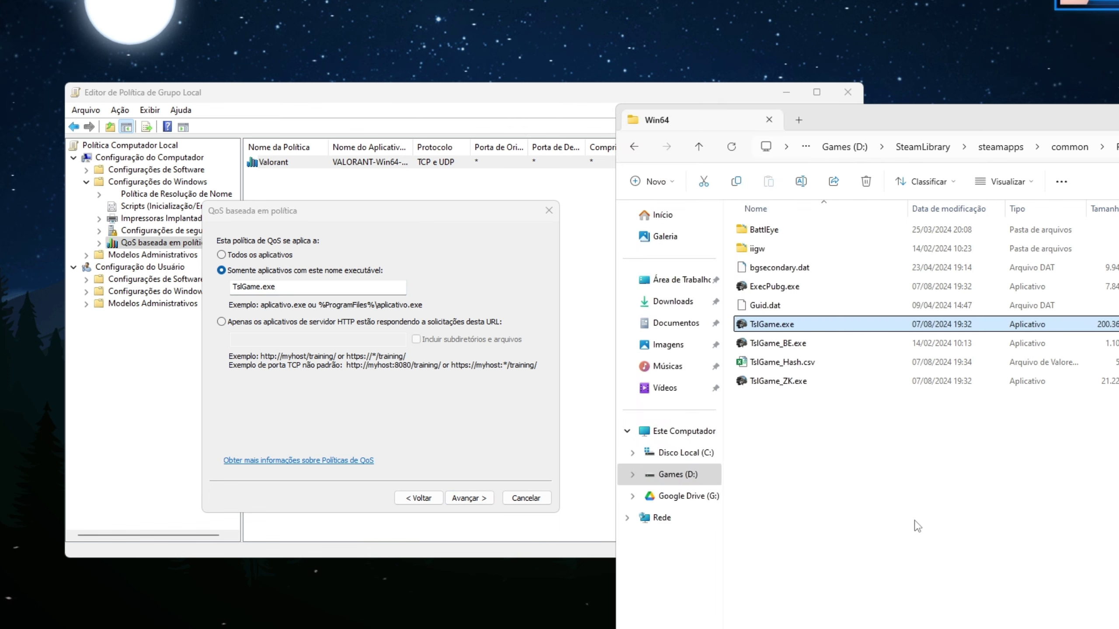
pyautogui.click(685, 453)
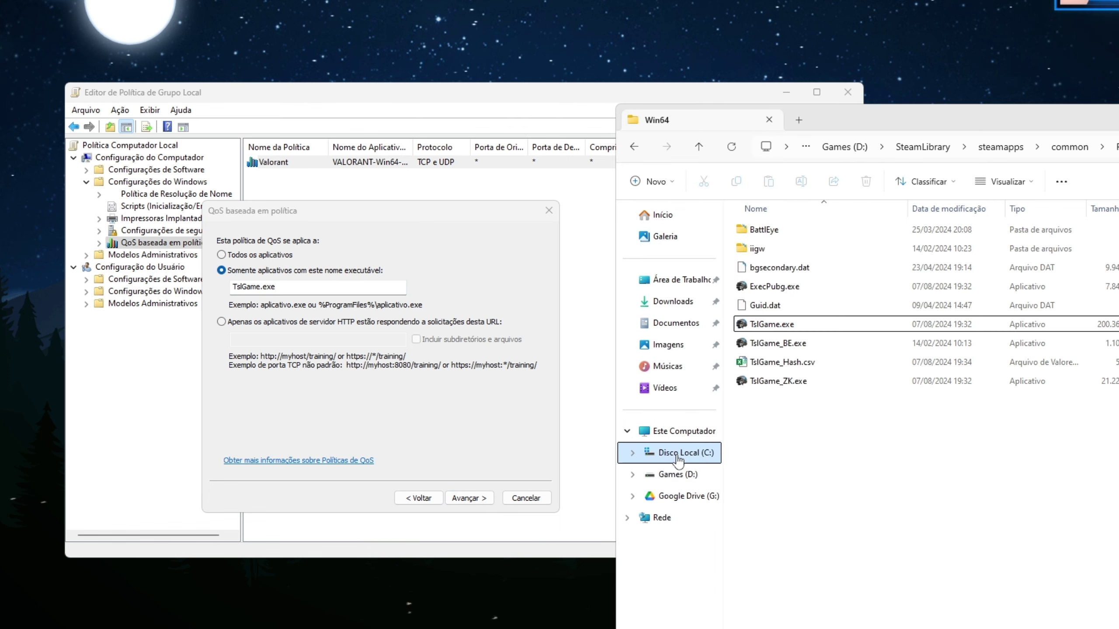
# Step: Browse to Riot Games\VALORANT\live\ShooterGame\Binaries\Win64 and scroll to the game executable
pyautogui.doubleClick(789, 251)
pyautogui.doubleClick(782, 249)
pyautogui.doubleClick(771, 231)
pyautogui.doubleClick(774, 249)
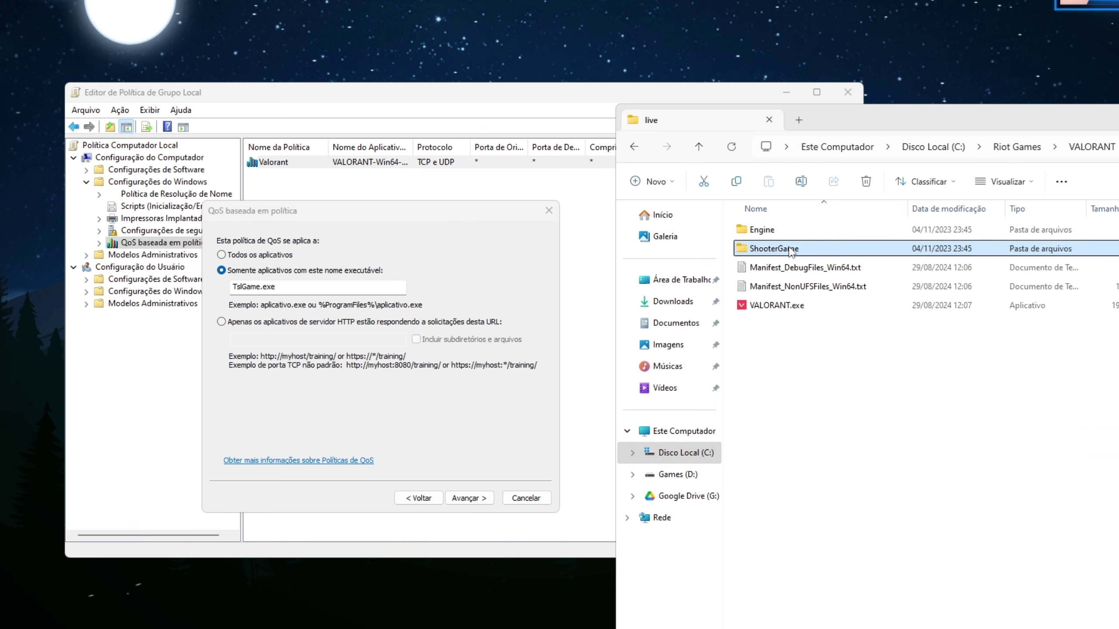
pyautogui.doubleClick(764, 229)
pyautogui.doubleClick(778, 235)
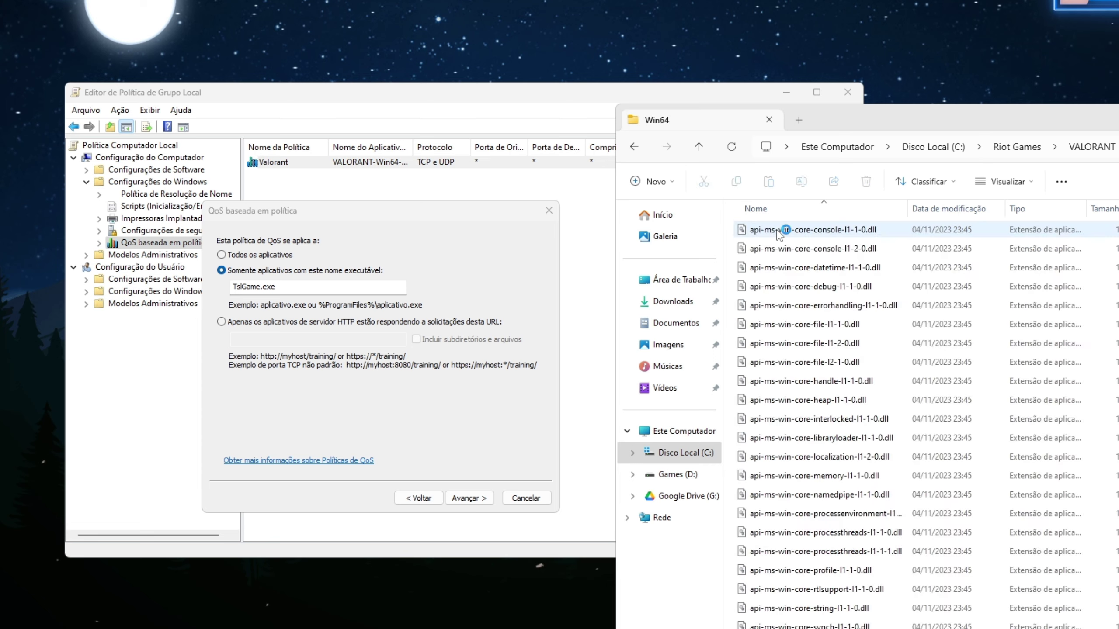
pyautogui.moveTo(855, 115); pyautogui.dragTo(754, 142)
pyautogui.scroll(-5, 764, 385)
pyautogui.scroll(-5, 765, 386)
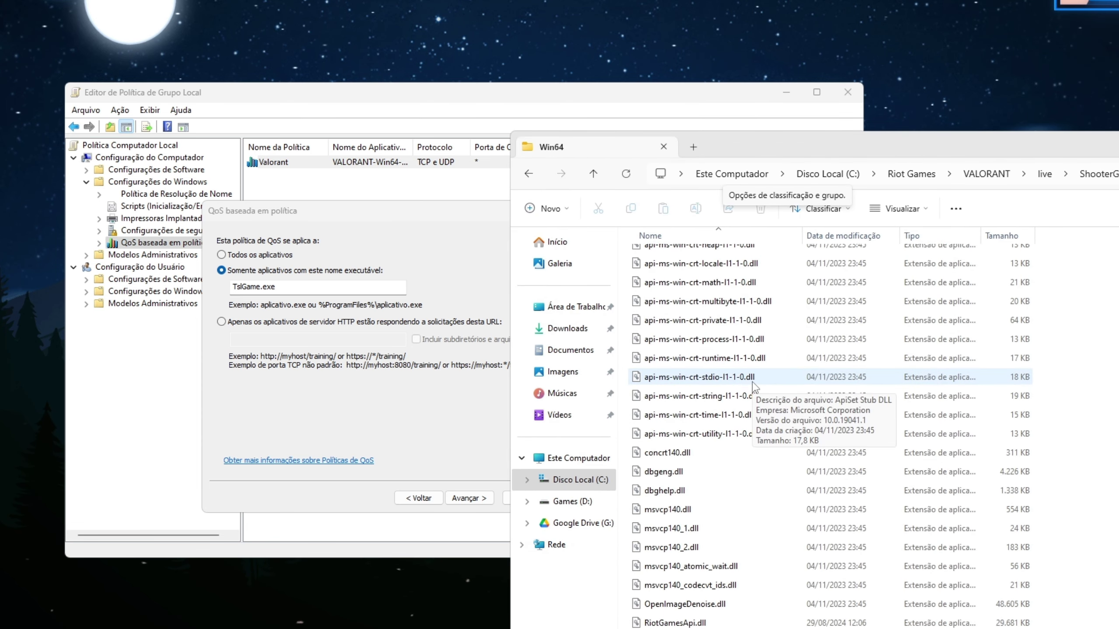
pyautogui.moveTo(840, 147); pyautogui.dragTo(758, 0)
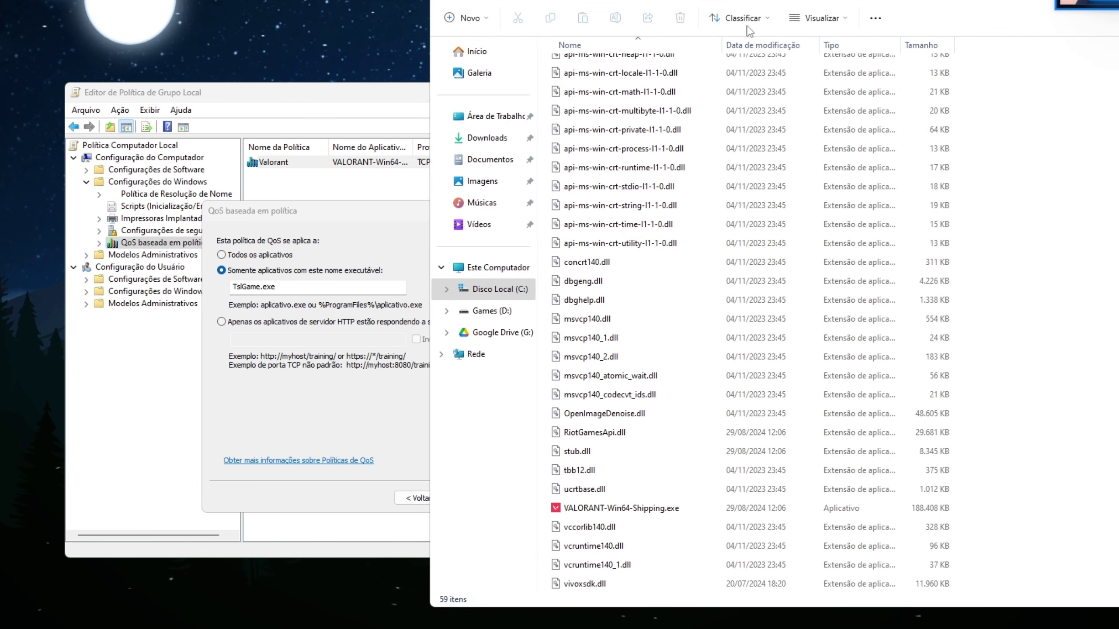
# Step: Copy the VALORANT-Win64-Shipping.exe file name and paste it into the QoS executable name field
pyautogui.rightClick(601, 511)
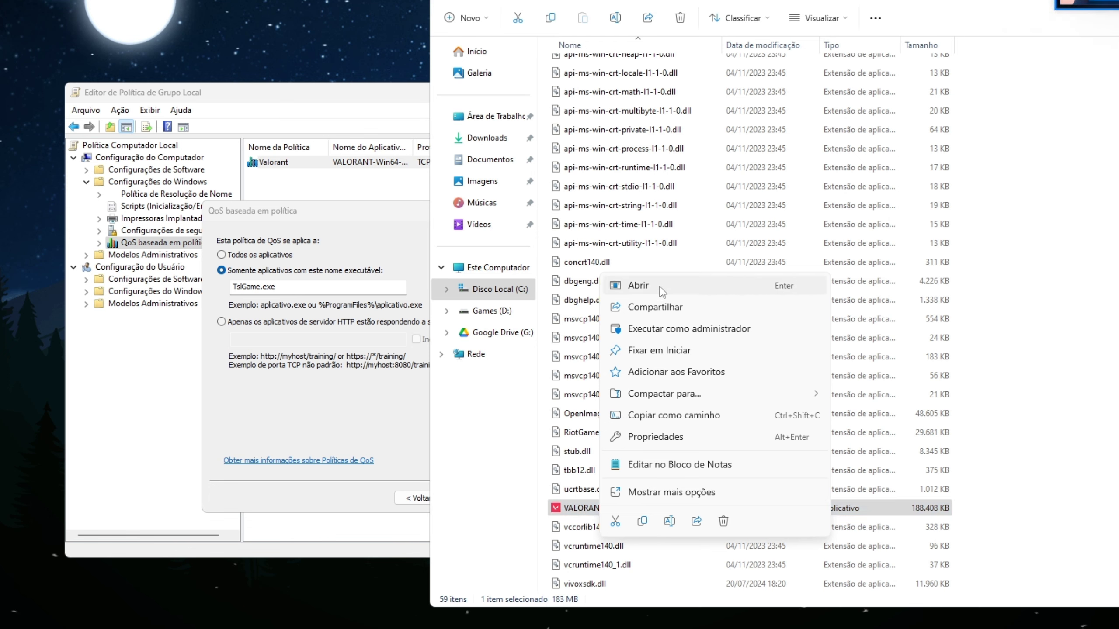
pyautogui.click(677, 497)
pyautogui.click(668, 474)
pyautogui.hotkey('ctrl', 'c')
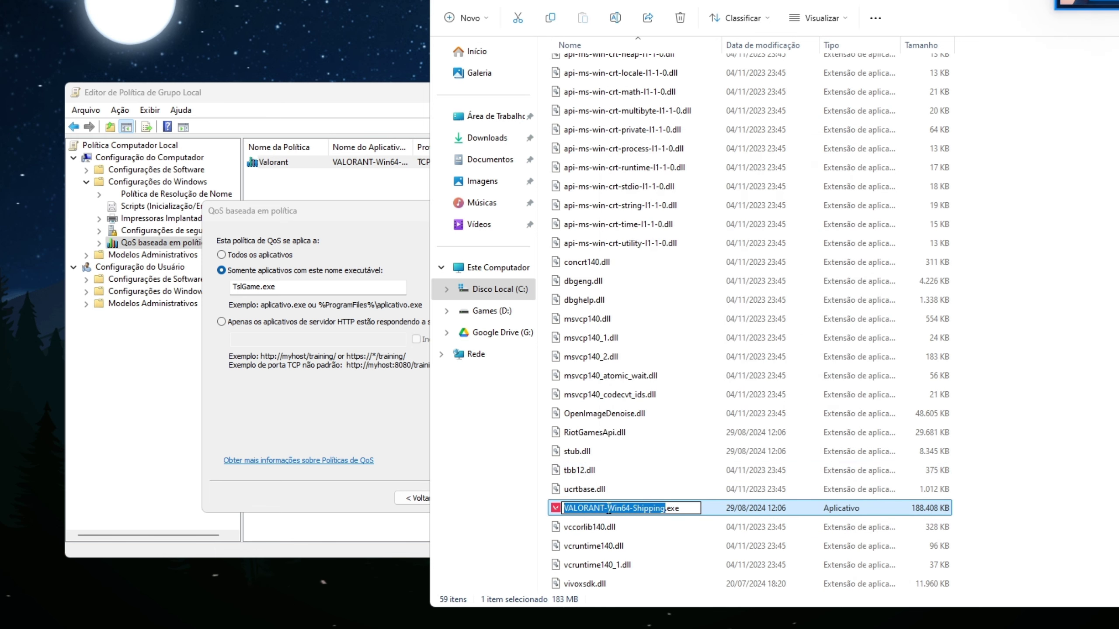
pyautogui.click(1020, 430)
pyautogui.click(312, 287)
pyautogui.moveTo(312, 287); pyautogui.dragTo(202, 294)
pyautogui.hotkey('ctrl', 'v')
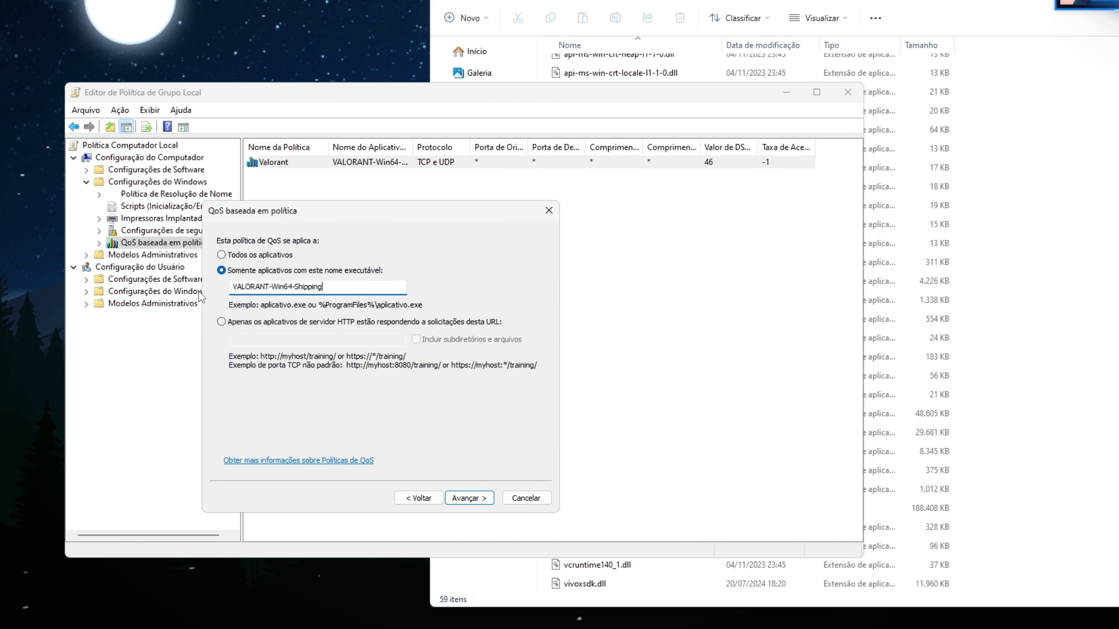
pyautogui.write('.exe')
# Step: Start retyping the executable name as TslGame.exe, checking the PUBG folder on Games (D:)
pyautogui.hotkey('ctrl', 'a')
pyautogui.write('c')
pyautogui.hotkey('ctrl', 'a')
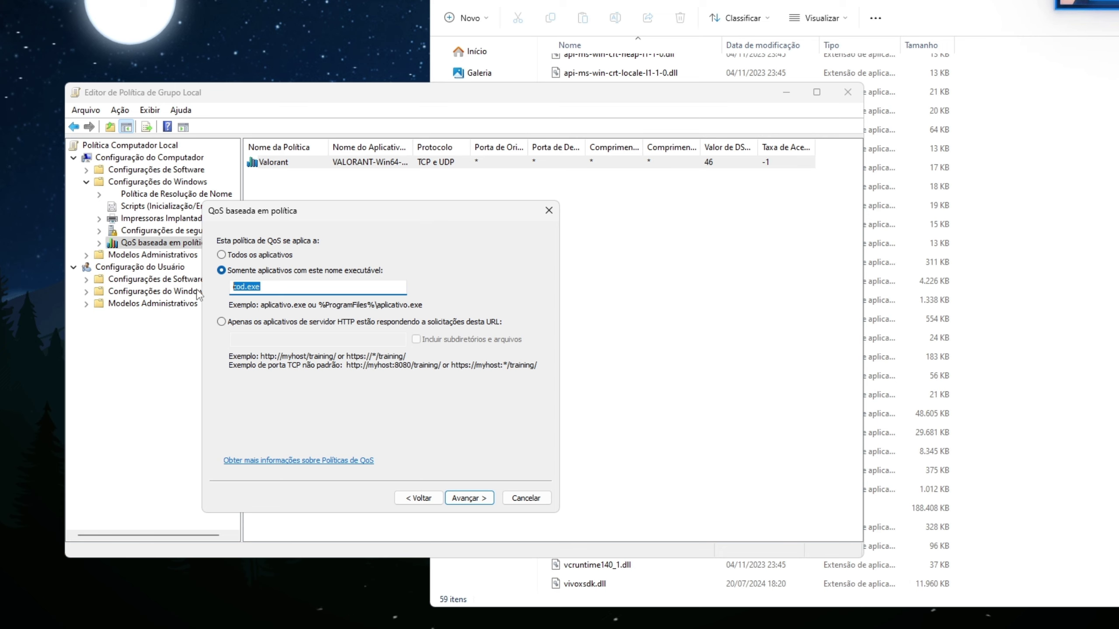
pyautogui.write('TSLGame')
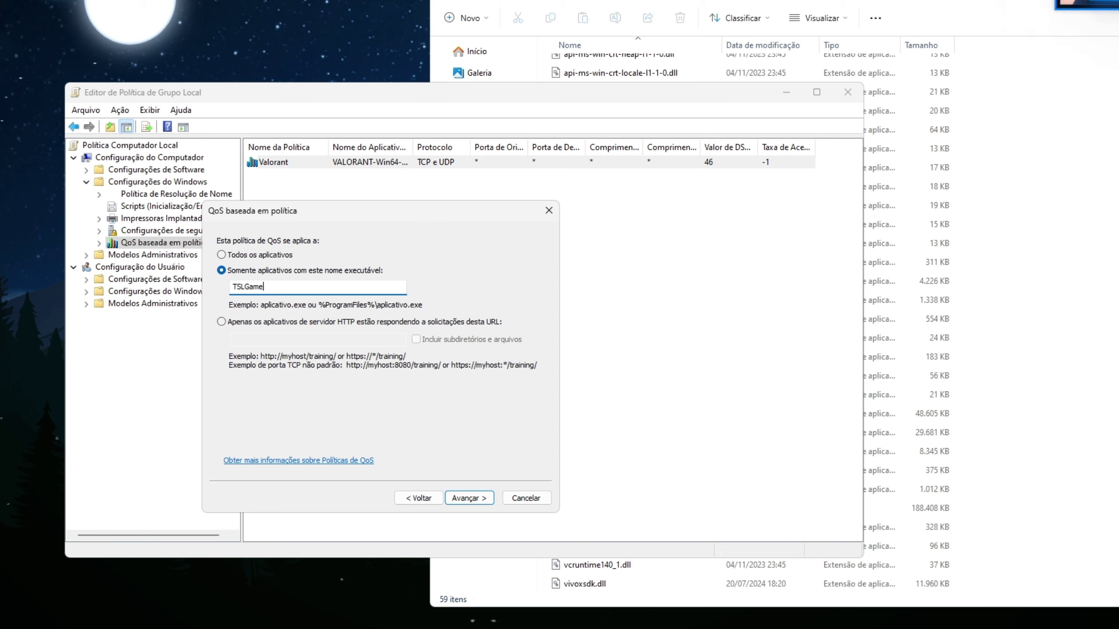
pyautogui.click(1068, 269)
pyautogui.hotkey('alt', 'Up')
pyautogui.hotkey('alt', 'Up')
pyautogui.hotkey('alt', 'Up')
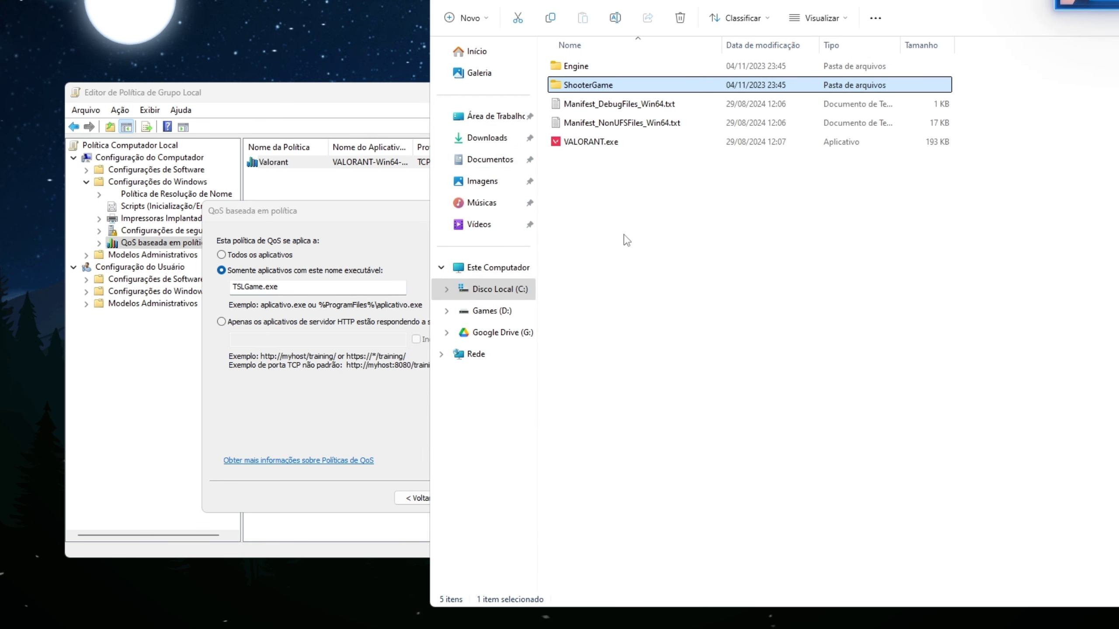
pyautogui.hotkey('alt', 'Up')
pyautogui.hotkey('alt', 'Up')
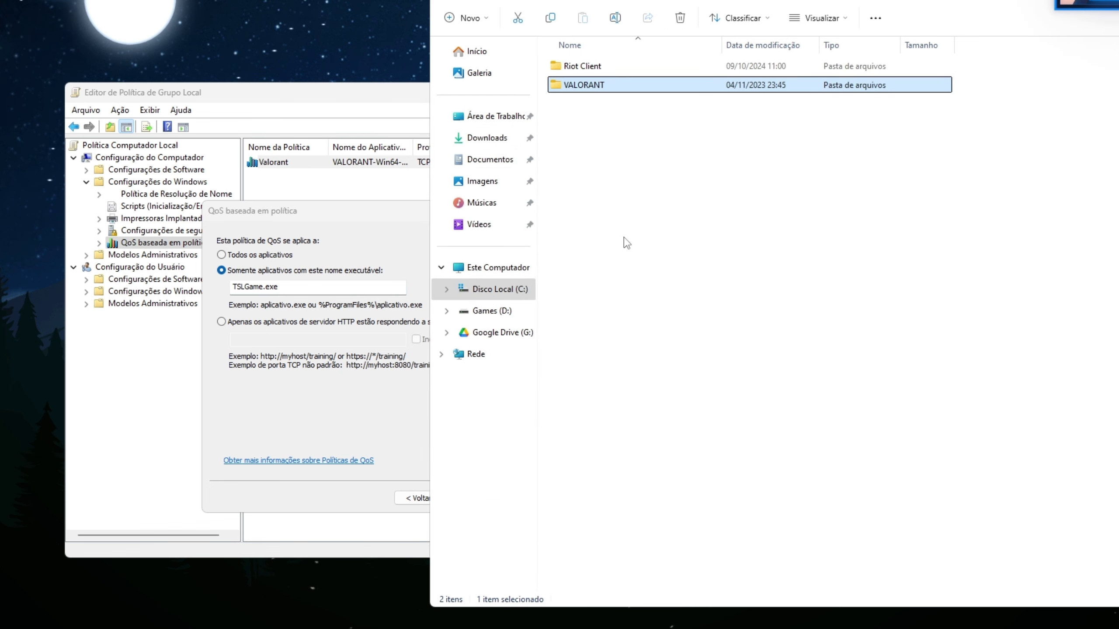
pyautogui.hotkey('alt', 'Left')
pyautogui.hotkey('alt', 'Left')
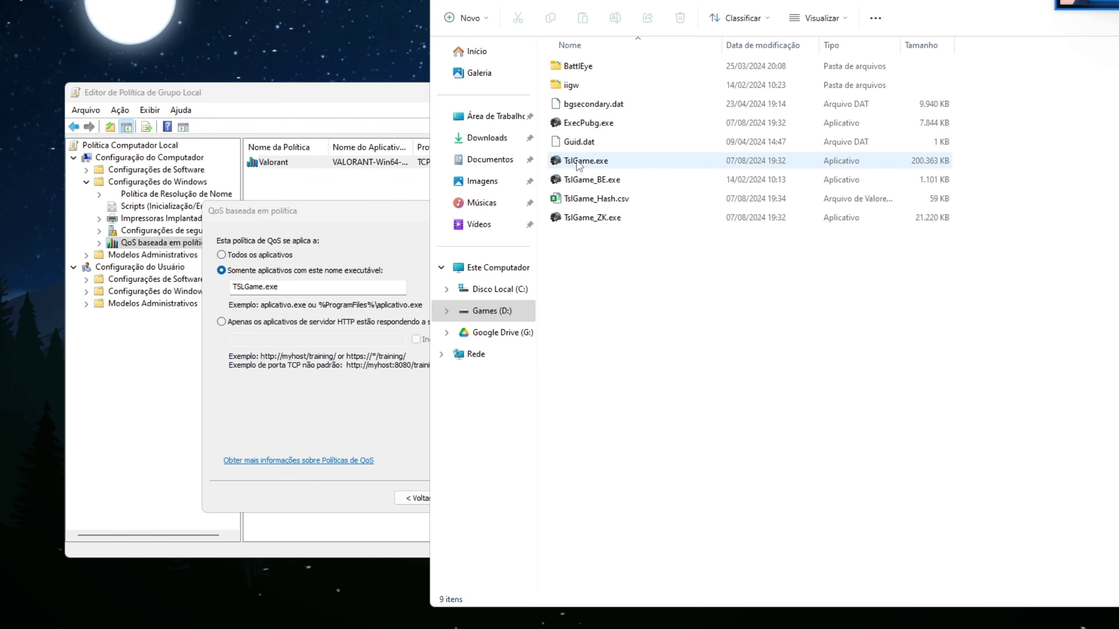
# Step: Fix the capitalisation so the name reads TslGame.exe and advance to the IP address page
pyautogui.moveTo(244, 289); pyautogui.dragTo(237, 289)
pyautogui.write('sl')
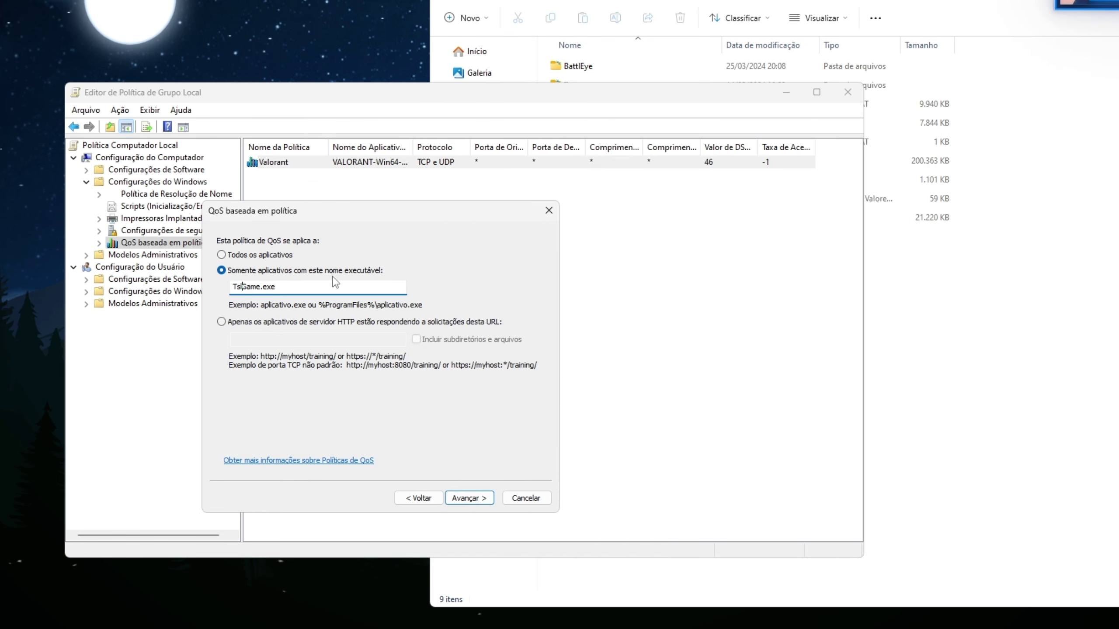
pyautogui.click(286, 287)
pyautogui.click(619, 253)
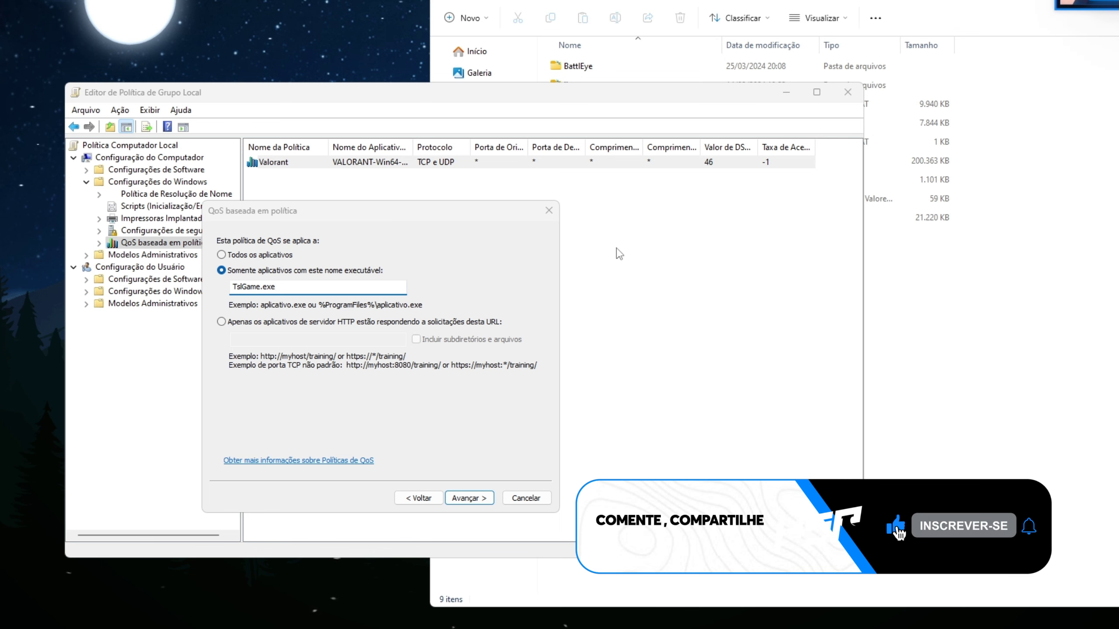
pyautogui.click(903, 485)
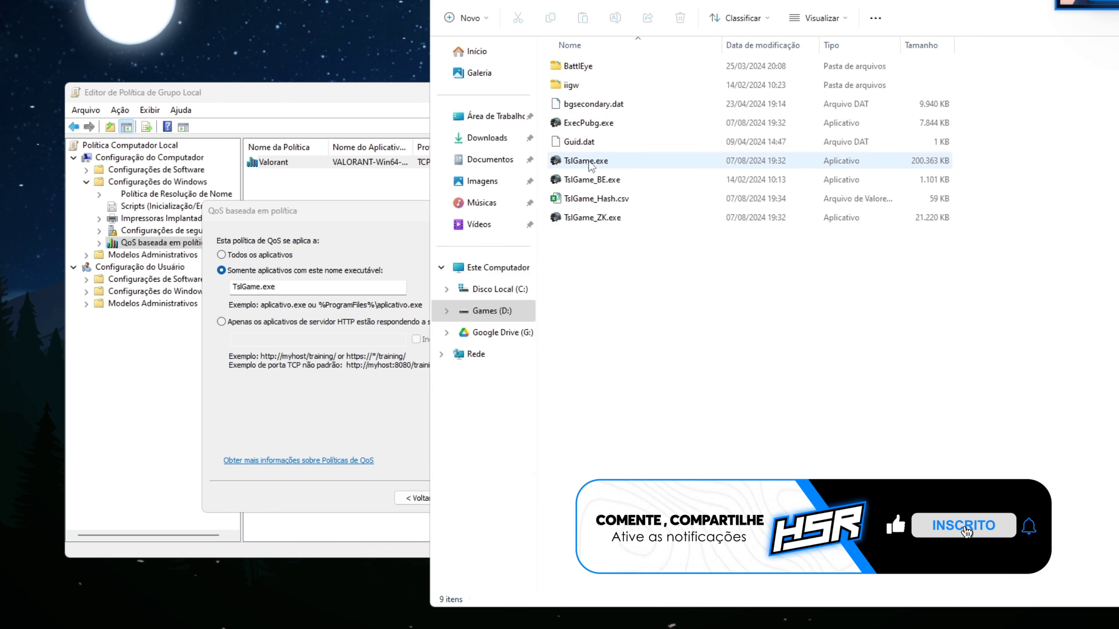
pyautogui.click(337, 211)
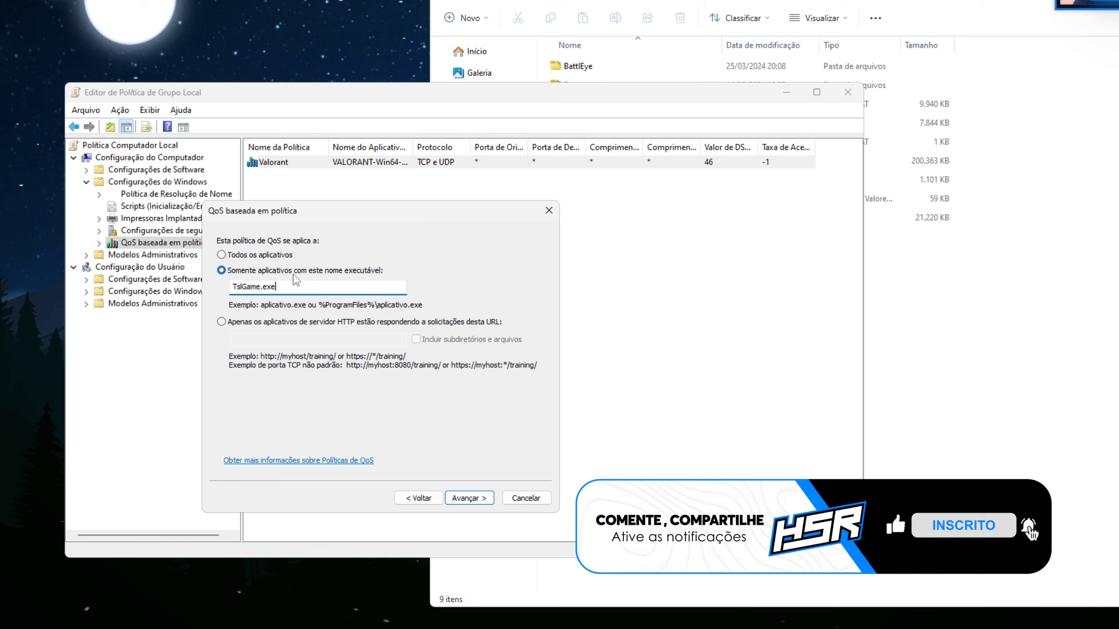
pyautogui.click(470, 498)
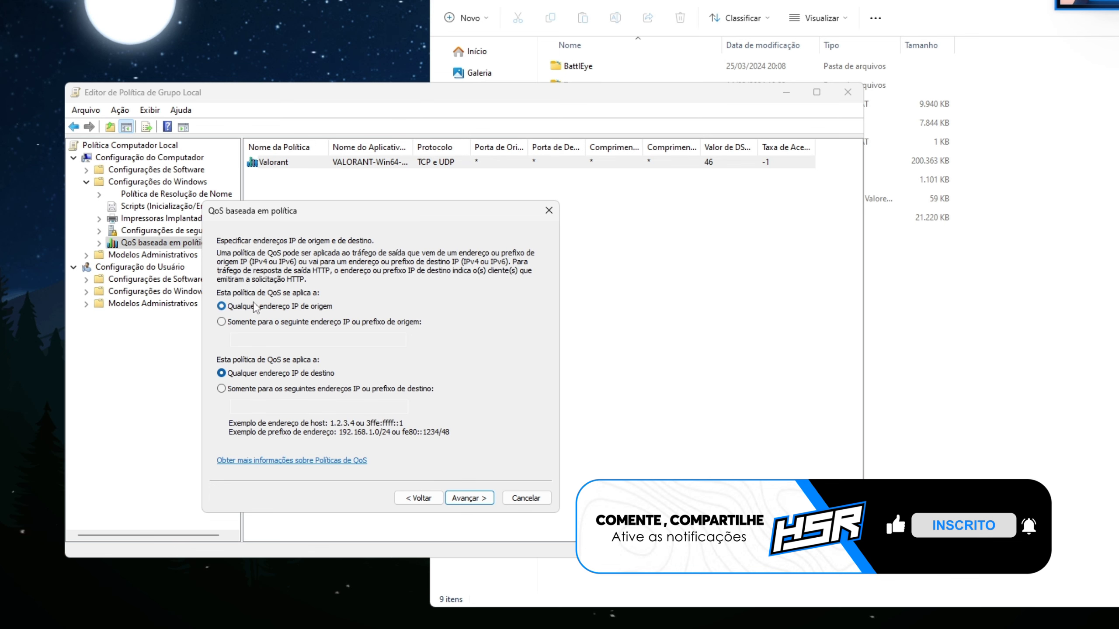
# Step: Apply the pubg policy to both TCP and UDP and finish the wizard
pyautogui.click(469, 498)
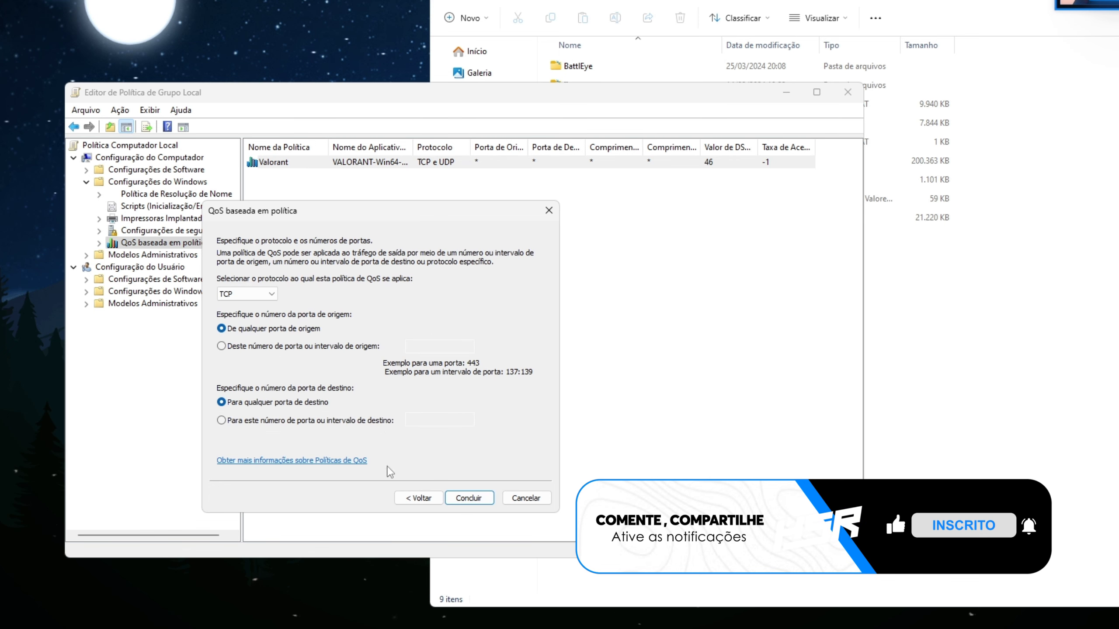
pyautogui.click(255, 300)
pyautogui.click(260, 320)
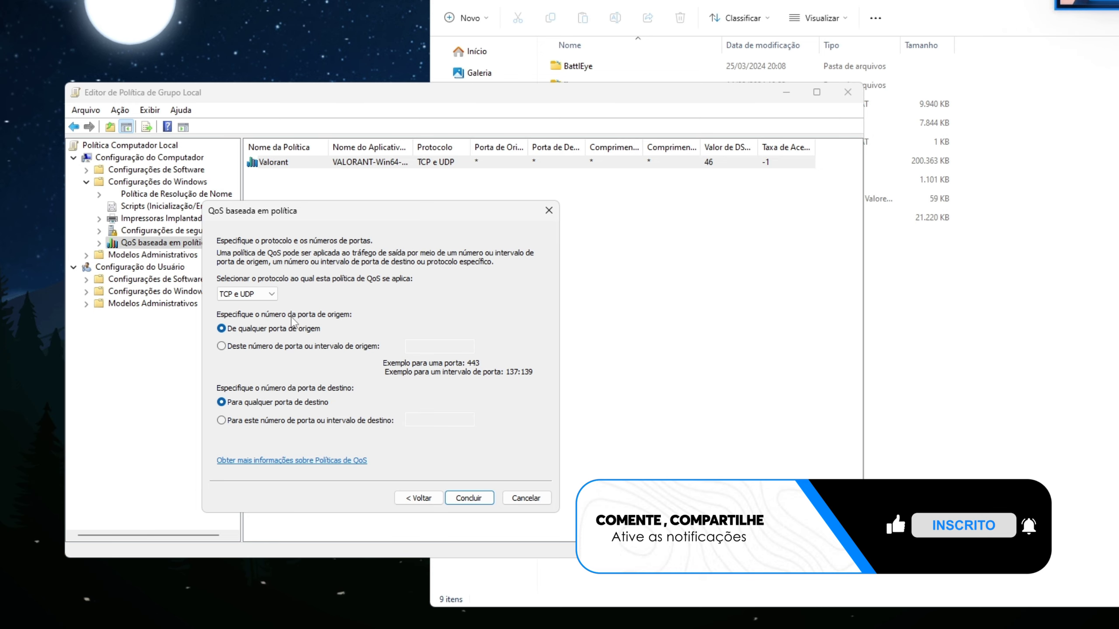
pyautogui.click(467, 499)
pyautogui.click(303, 179)
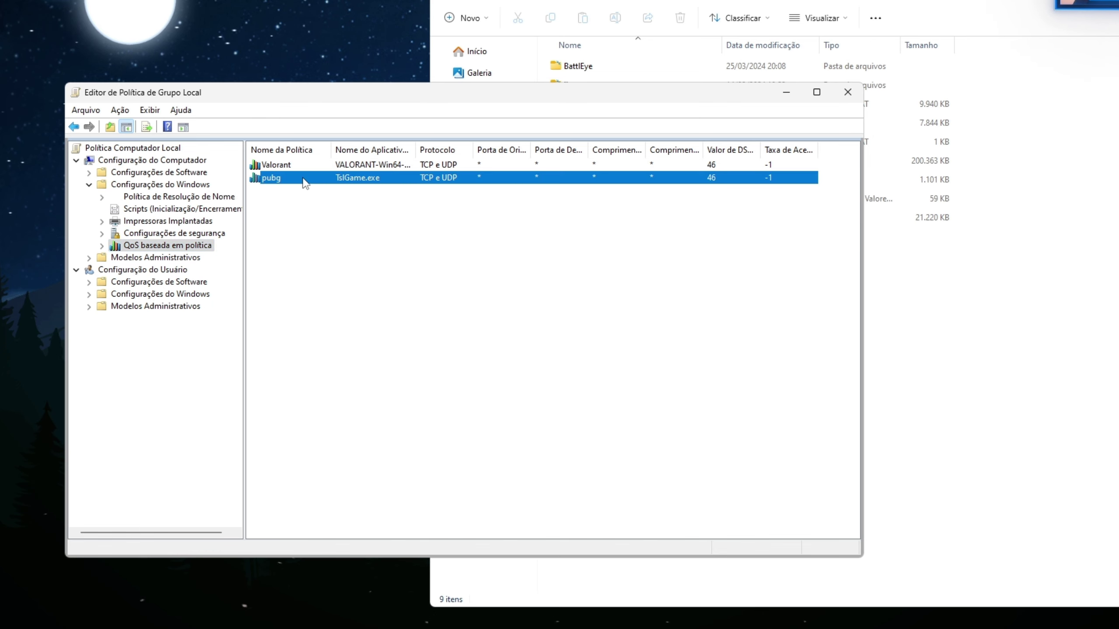
pyautogui.doubleClick(286, 167)
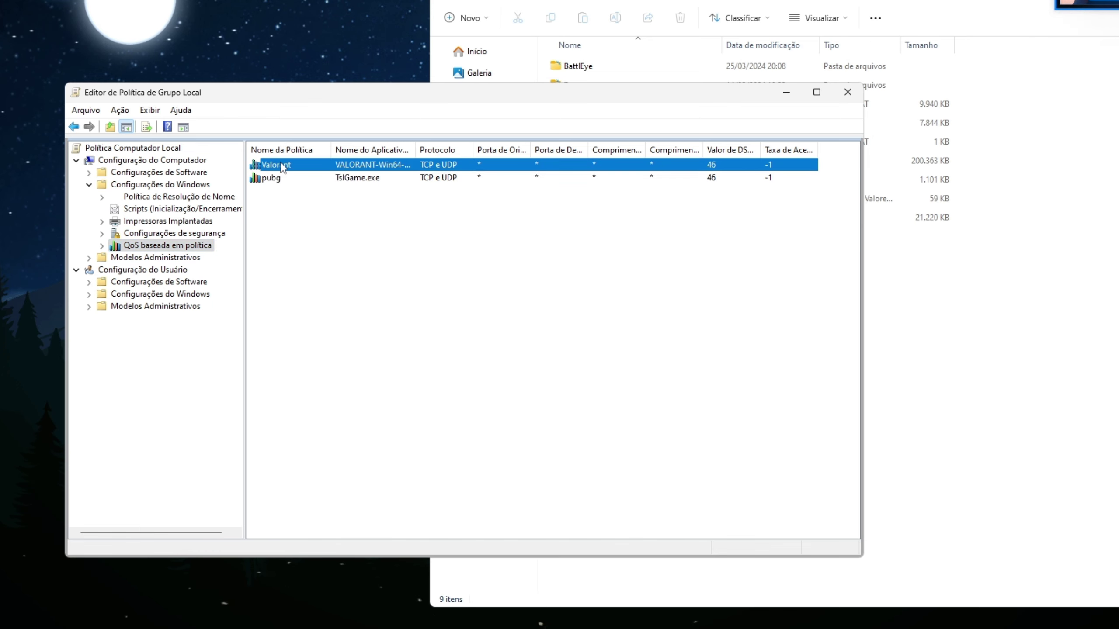
pyautogui.click(378, 199)
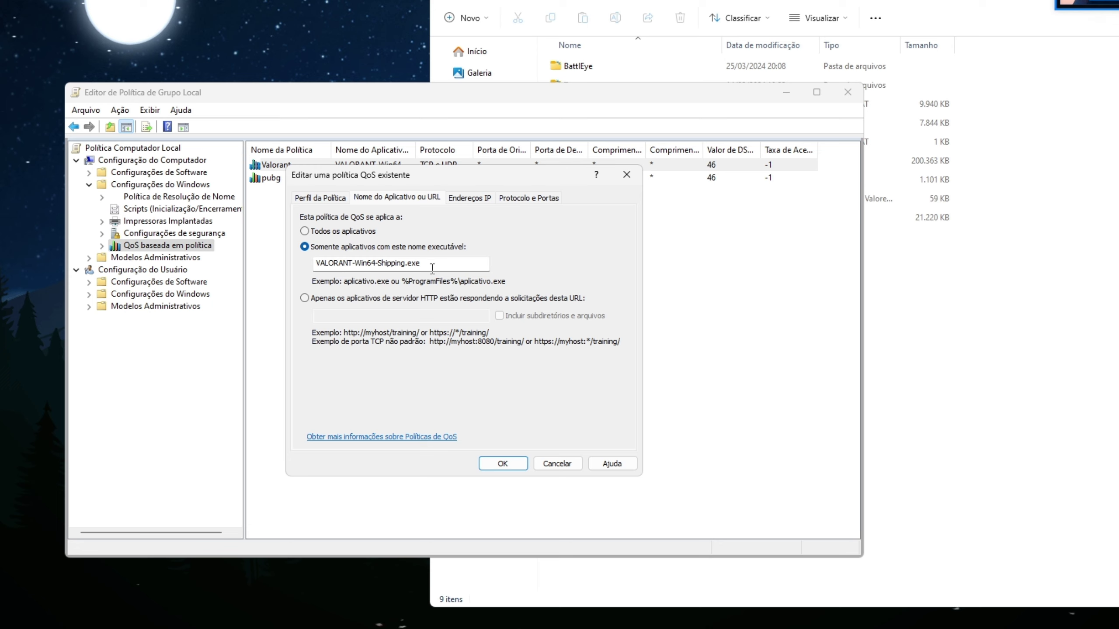
pyautogui.click(627, 174)
pyautogui.doubleClick(281, 179)
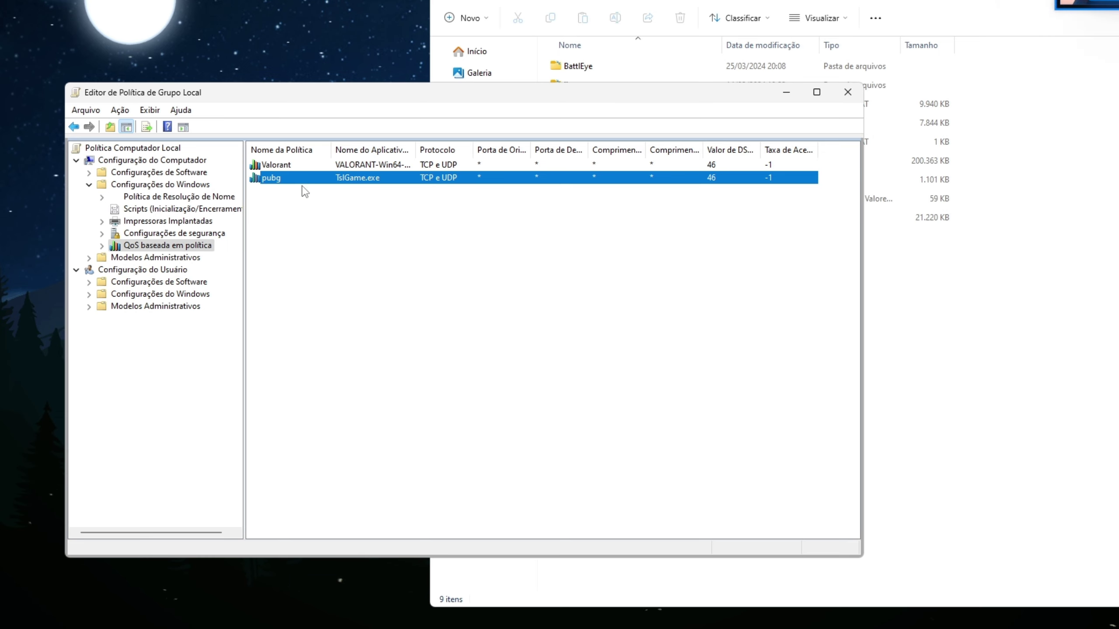
pyautogui.click(1076, 277)
# Step: Reposition Explorer and browse Disco Local (C:) > Riot Games > VALORANT > live > ShooterGame > Binaries > Win64
pyautogui.moveTo(771, 0); pyautogui.dragTo(493, 16)
pyautogui.hotkey('alt', 'Left')
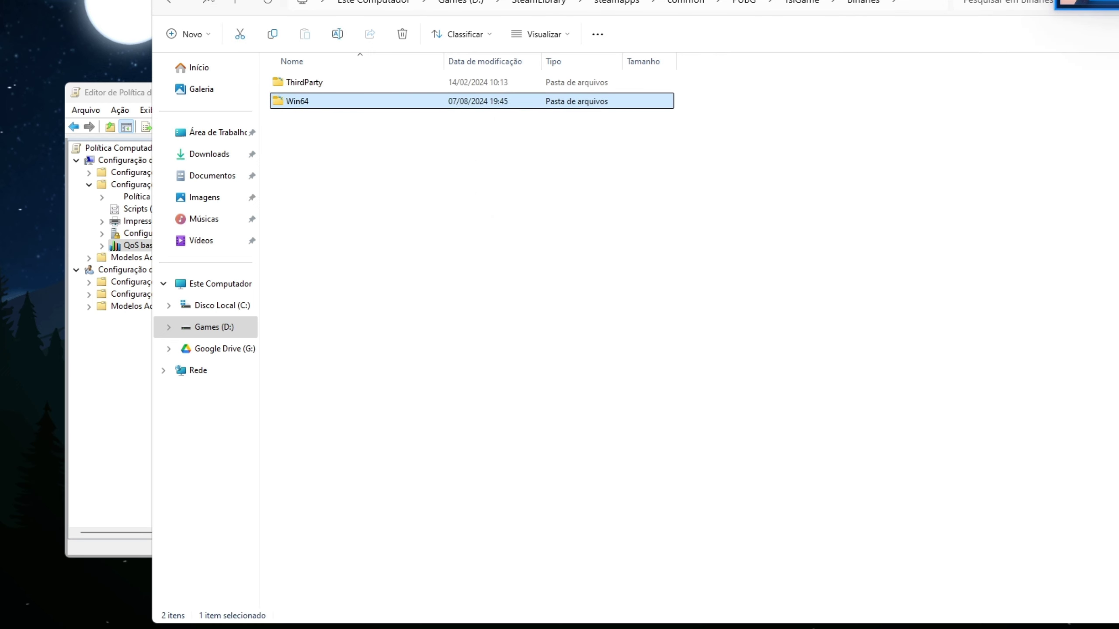
pyautogui.press('Return')
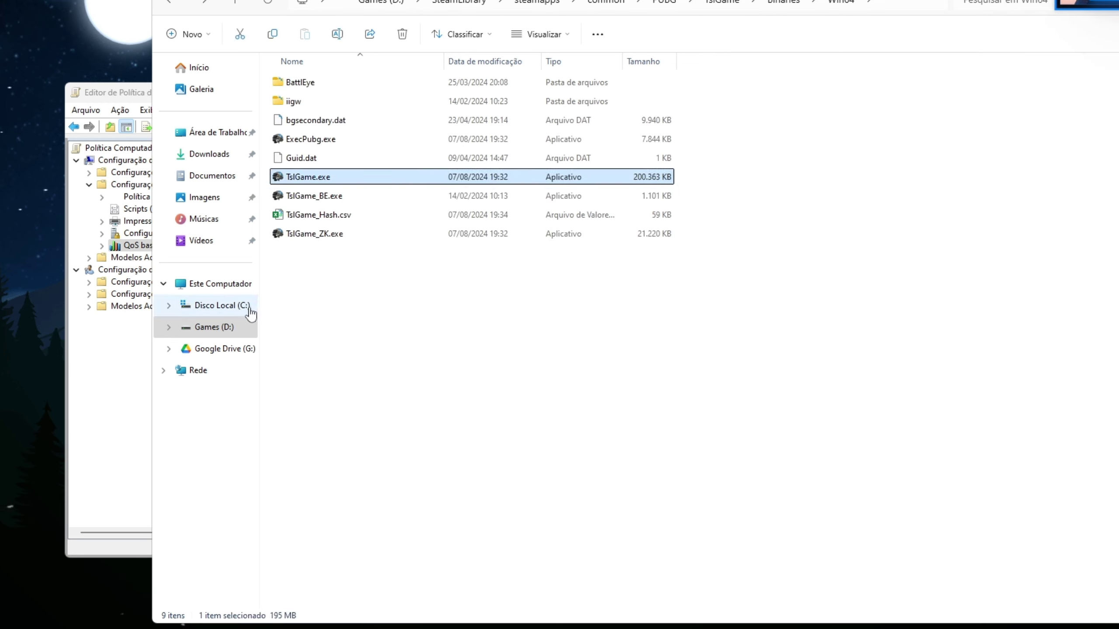
pyautogui.click(233, 307)
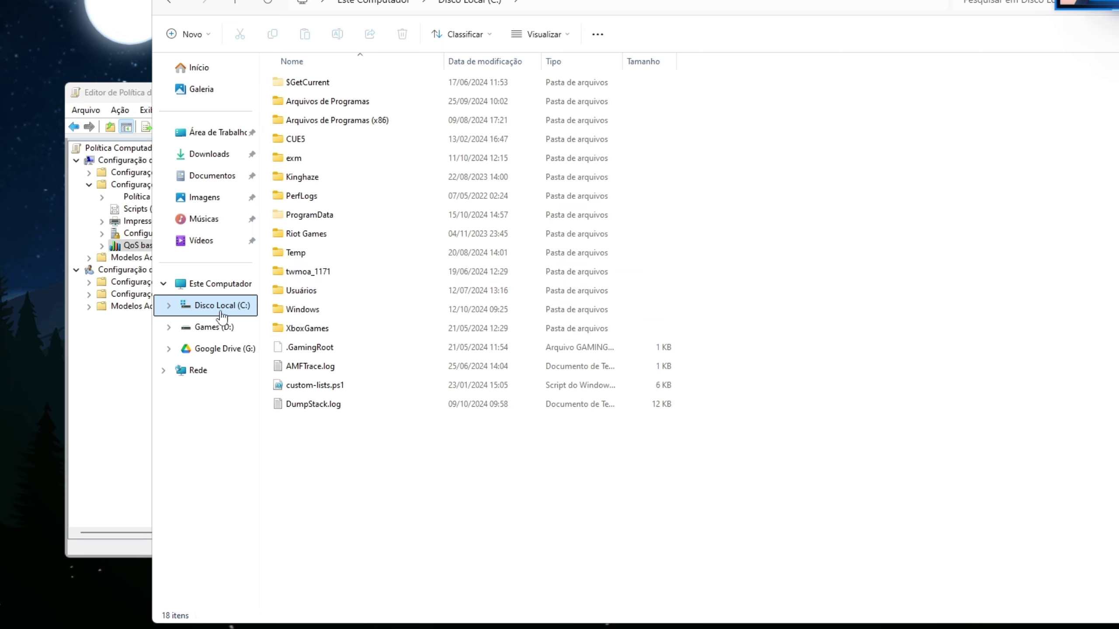
pyautogui.click(333, 234)
pyautogui.doubleClick(334, 234)
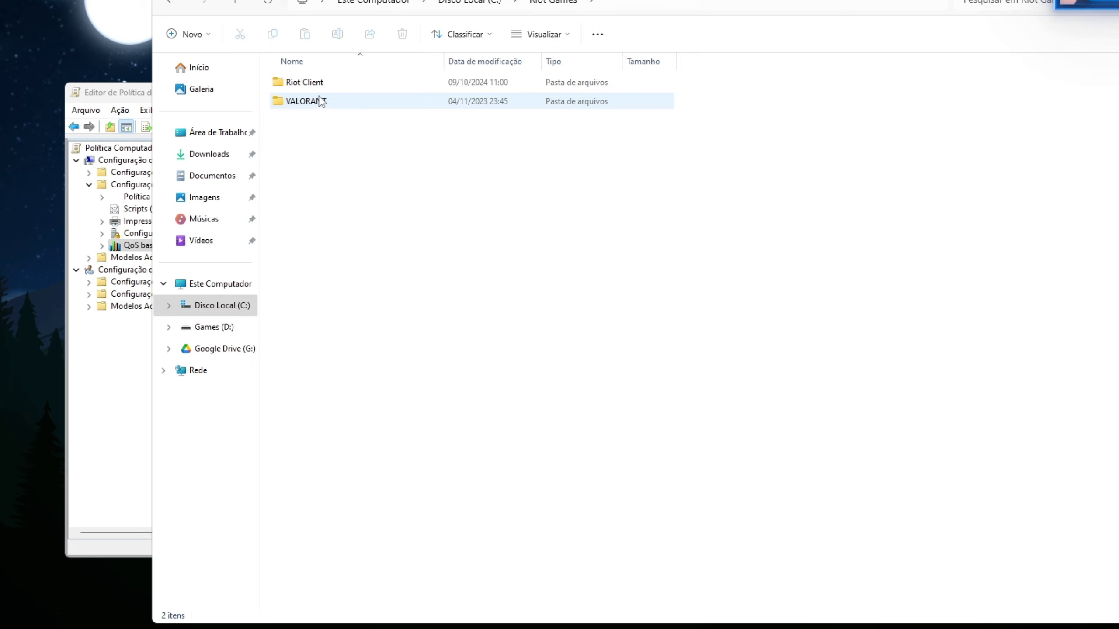
pyautogui.doubleClick(318, 101)
pyautogui.doubleClick(320, 82)
pyautogui.doubleClick(322, 107)
pyautogui.doubleClick(317, 89)
pyautogui.doubleClick(319, 86)
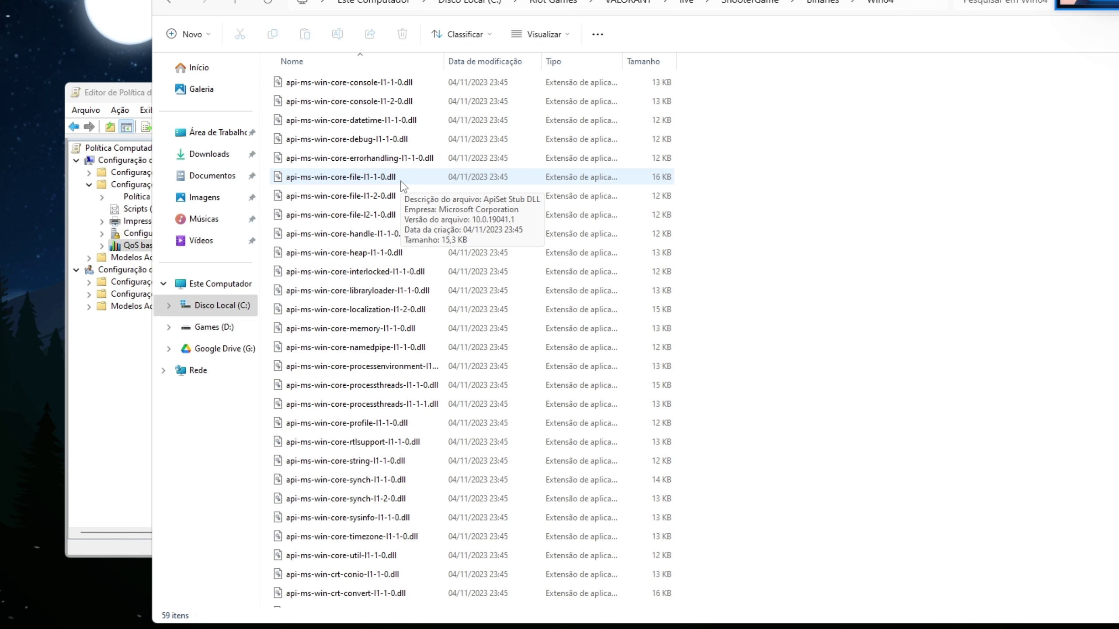
# Step: Select VALORANT-Win64-Shipping.exe, then close File Explorer to return to the policy list
pyautogui.scroll(-10, 402, 185)
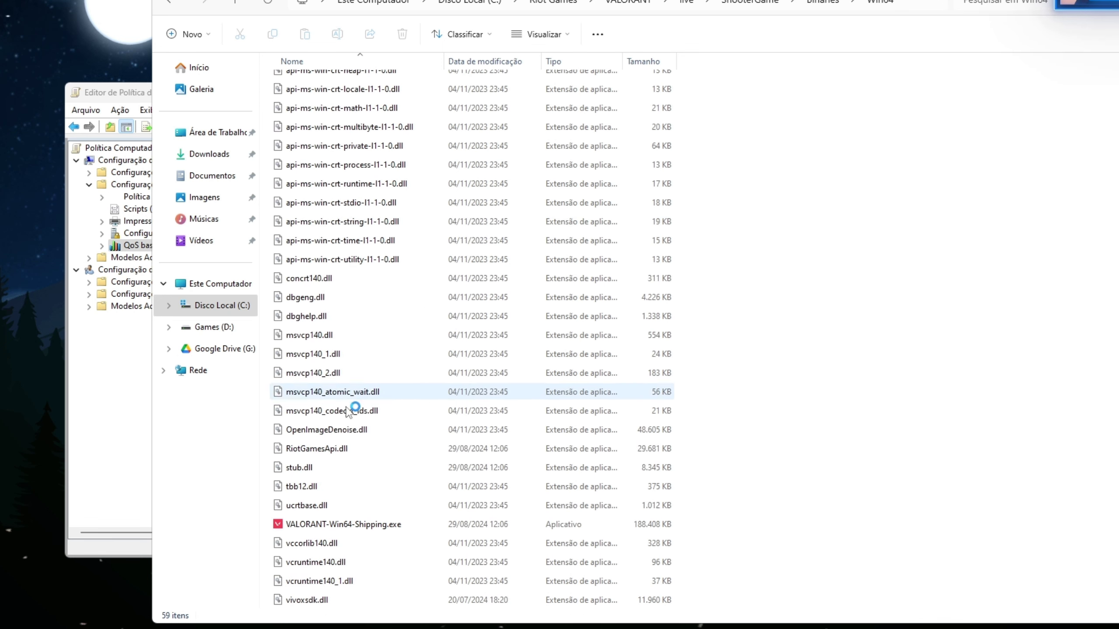
pyautogui.click(318, 524)
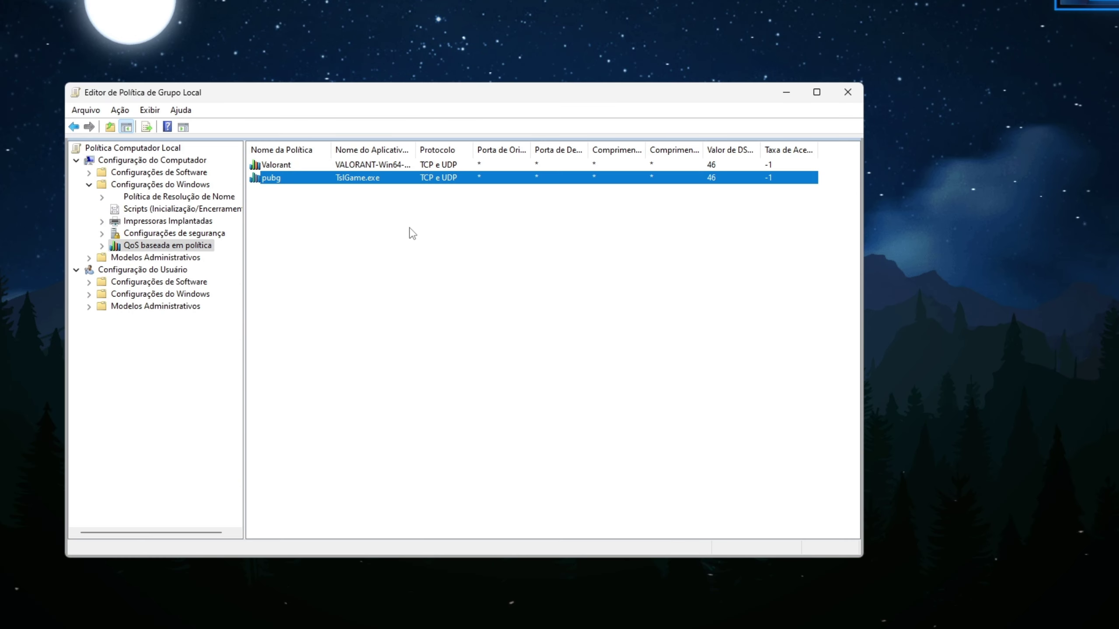
pyautogui.click(388, 264)
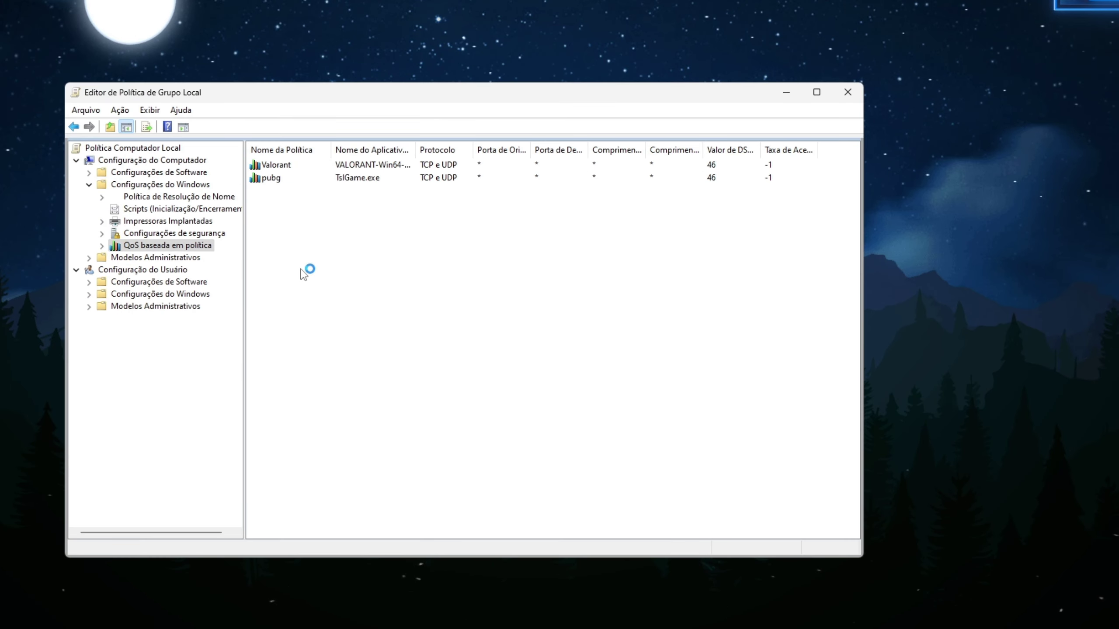
# Step: Search Start for 'reged' and run Editor do Registro as administrator
pyautogui.press('super')
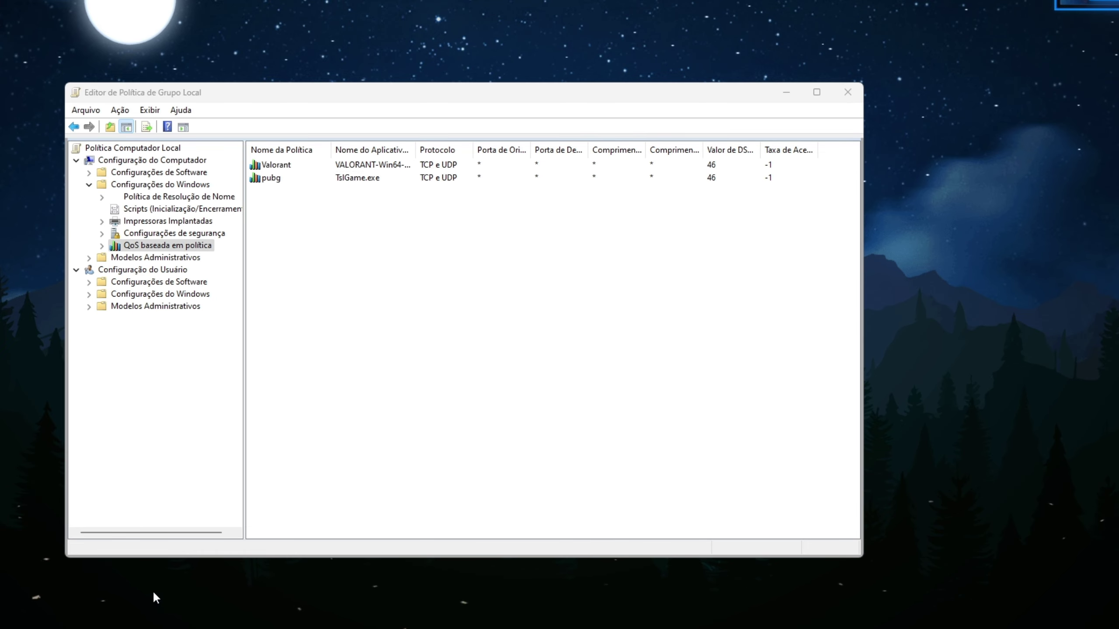
pyautogui.press('super')
pyautogui.write('reged')
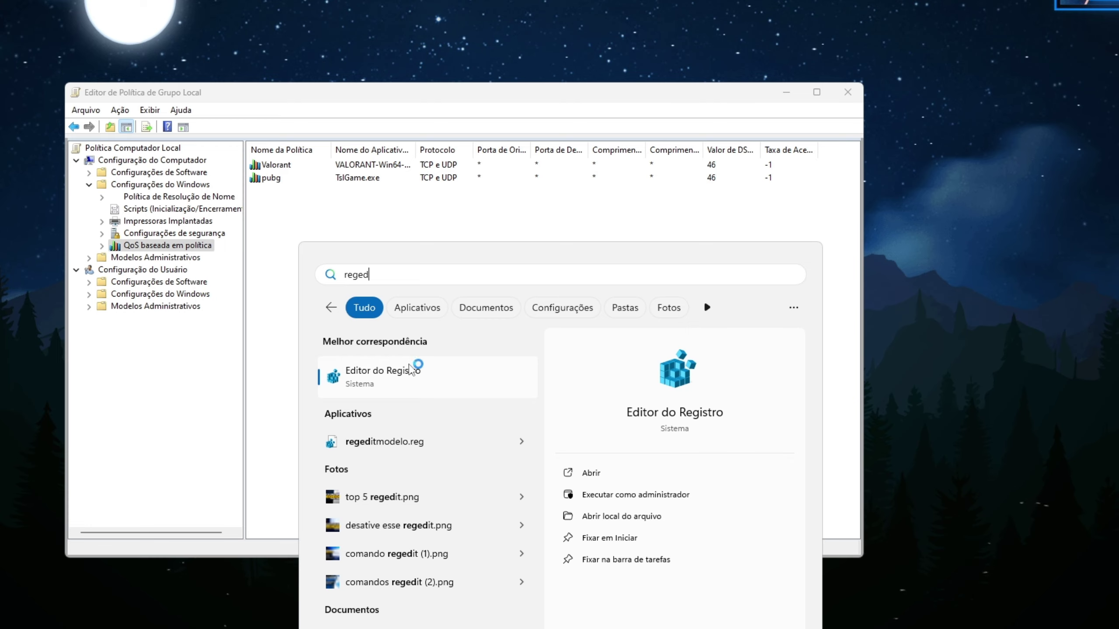
pyautogui.click(634, 494)
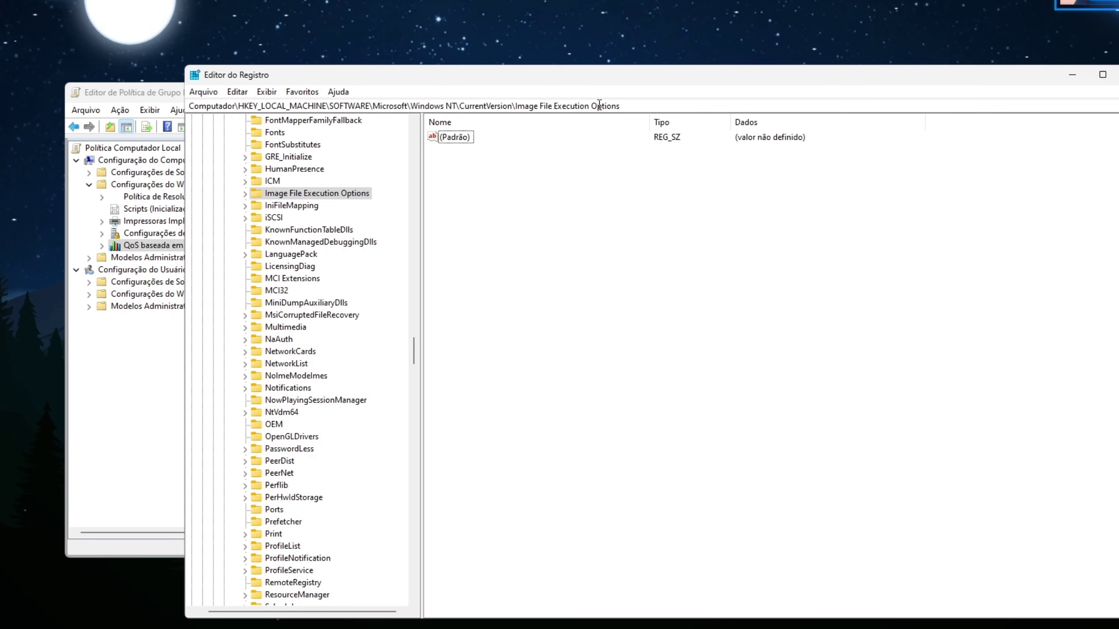
# Step: Select the Image File Execution Options key path in the address bar and keep that key selected
pyautogui.moveTo(618, 106); pyautogui.dragTo(203, 110)
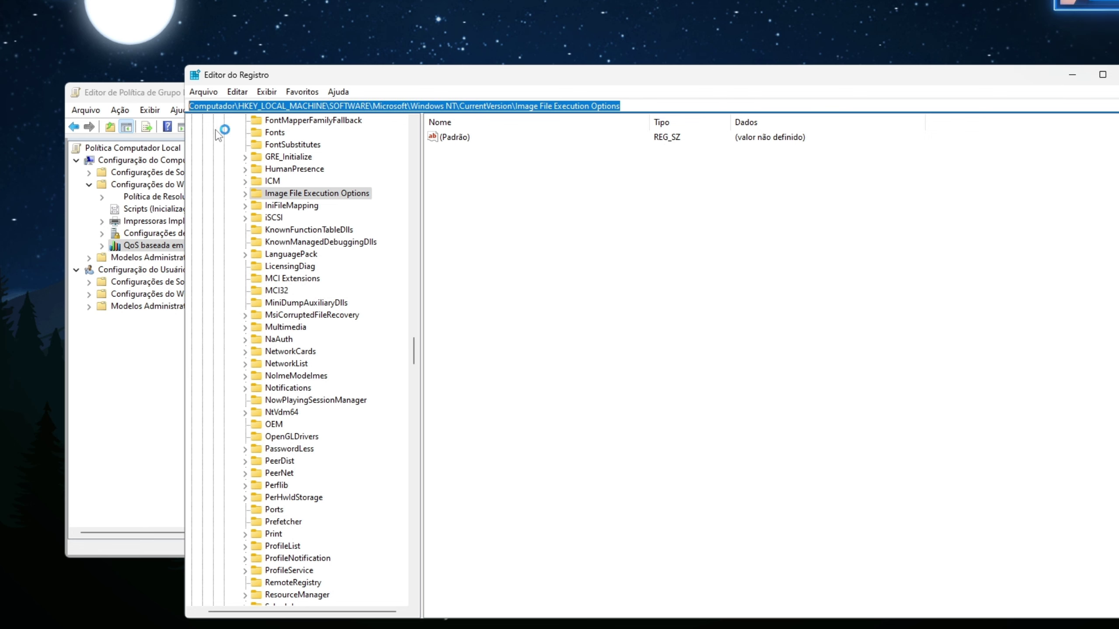
pyautogui.click(234, 150)
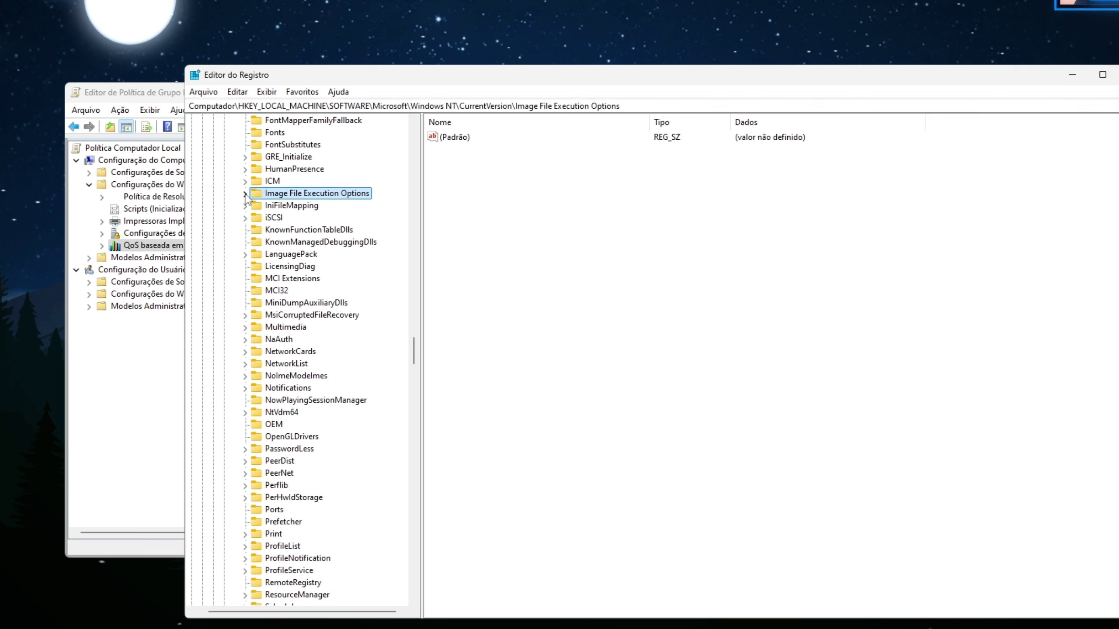
pyautogui.click(626, 107)
pyautogui.moveTo(626, 106); pyautogui.dragTo(205, 118)
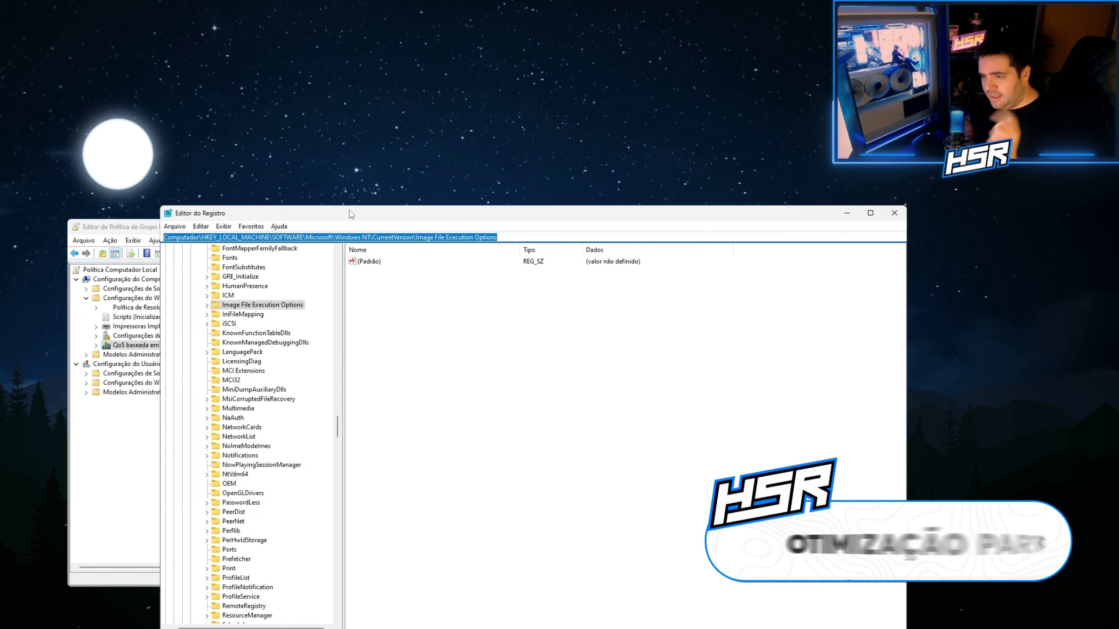
pyautogui.click(513, 238)
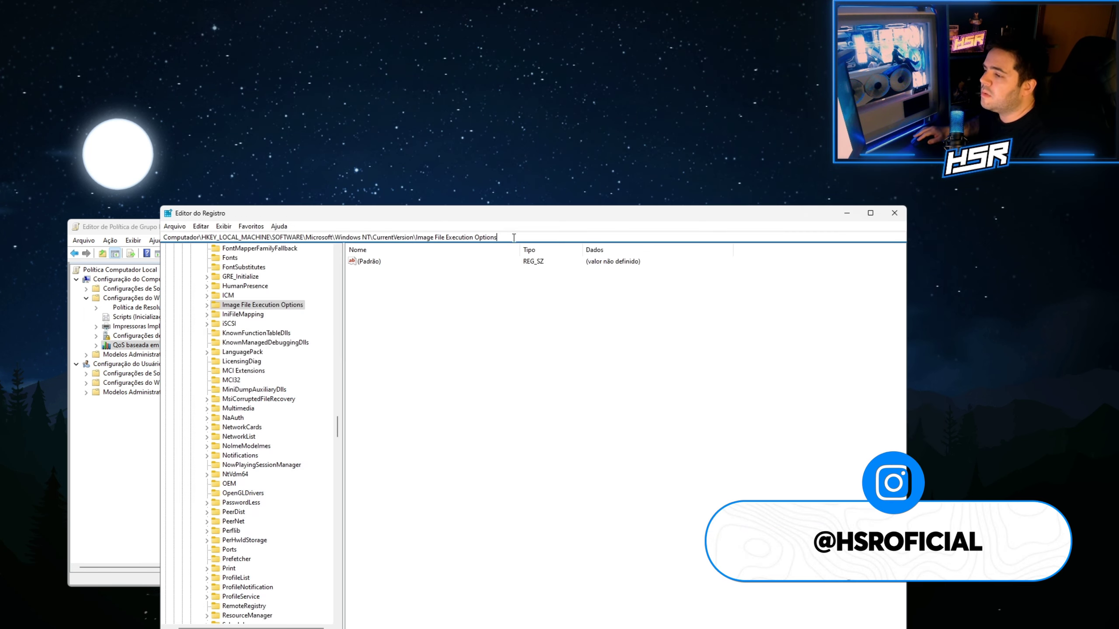
pyautogui.moveTo(497, 237); pyautogui.dragTo(155, 244)
pyautogui.click(203, 306)
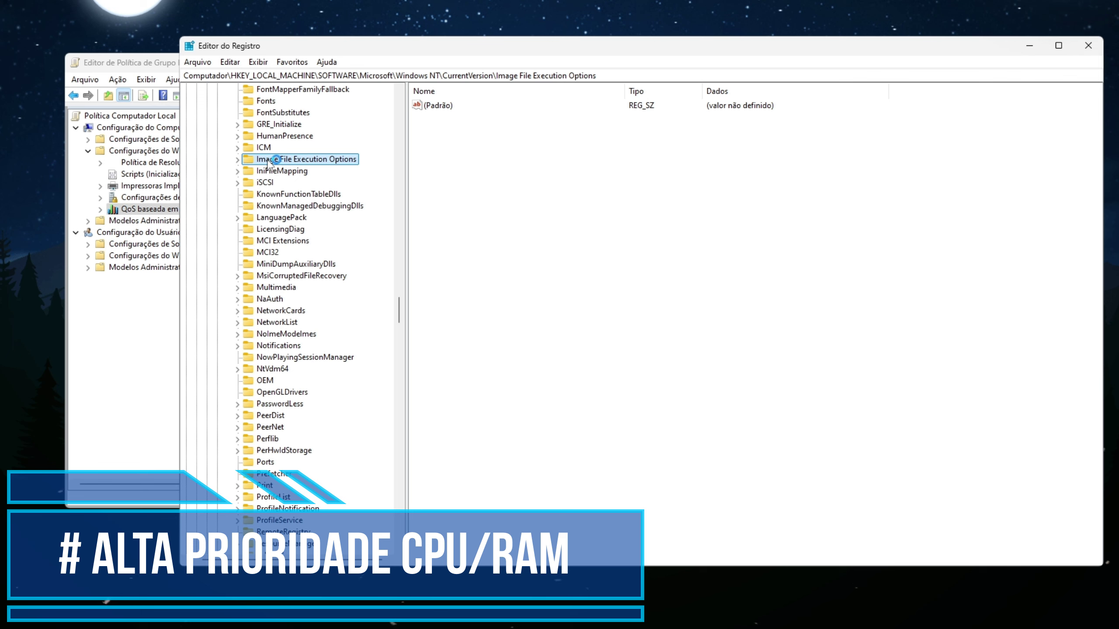
# Step: Add a new key 'Nova Chave #1' under Image File Execution Options via Novo > Chave
pyautogui.rightClick(269, 163)
pyautogui.moveTo(303, 182)
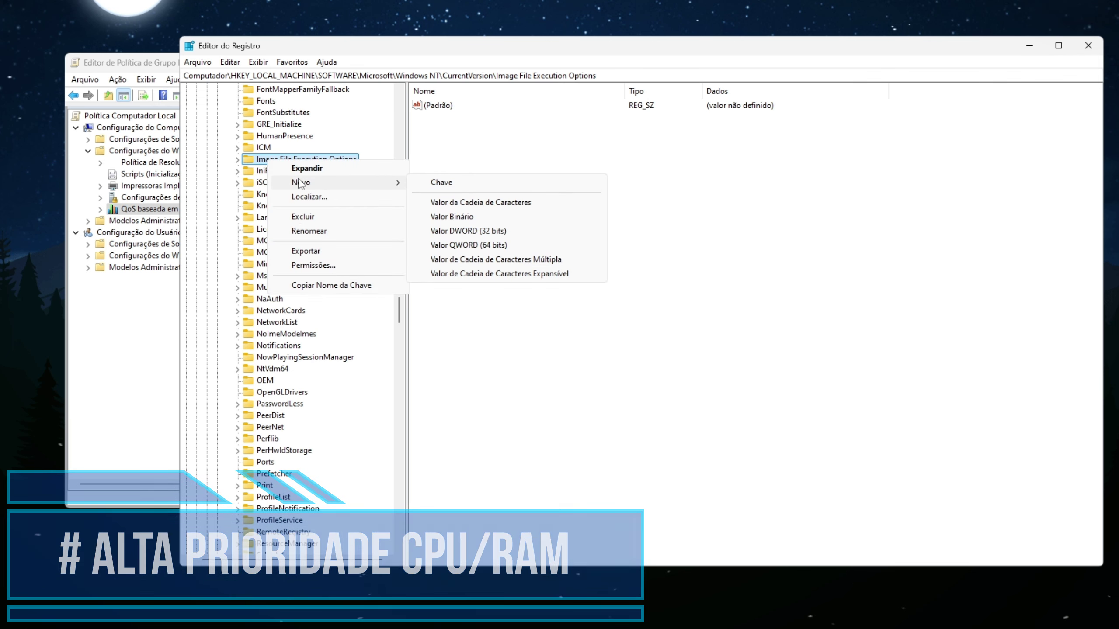
pyautogui.click(441, 183)
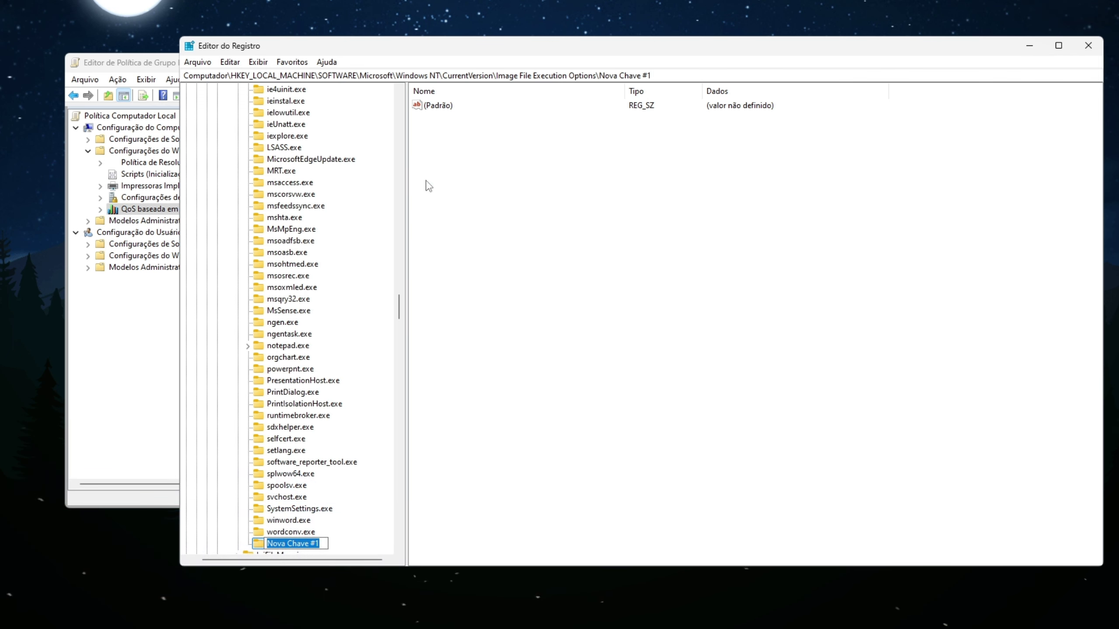
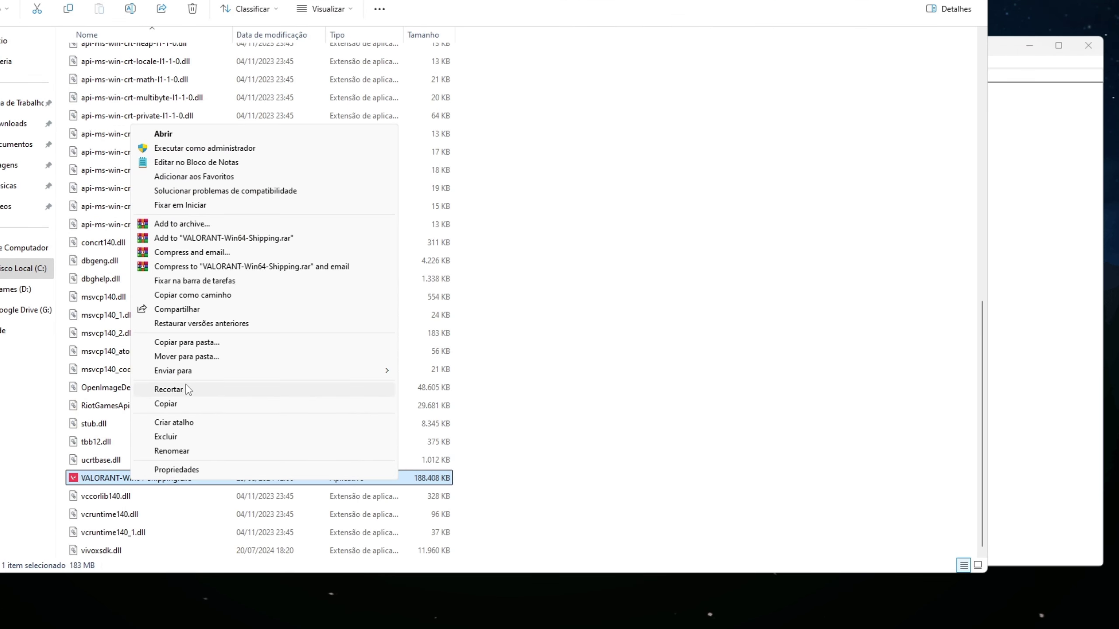
# Step: Put the VALORANT-Win64-Shipping.exe file name into rename mode in File Explorer to copy it
pyautogui.click(177, 450)
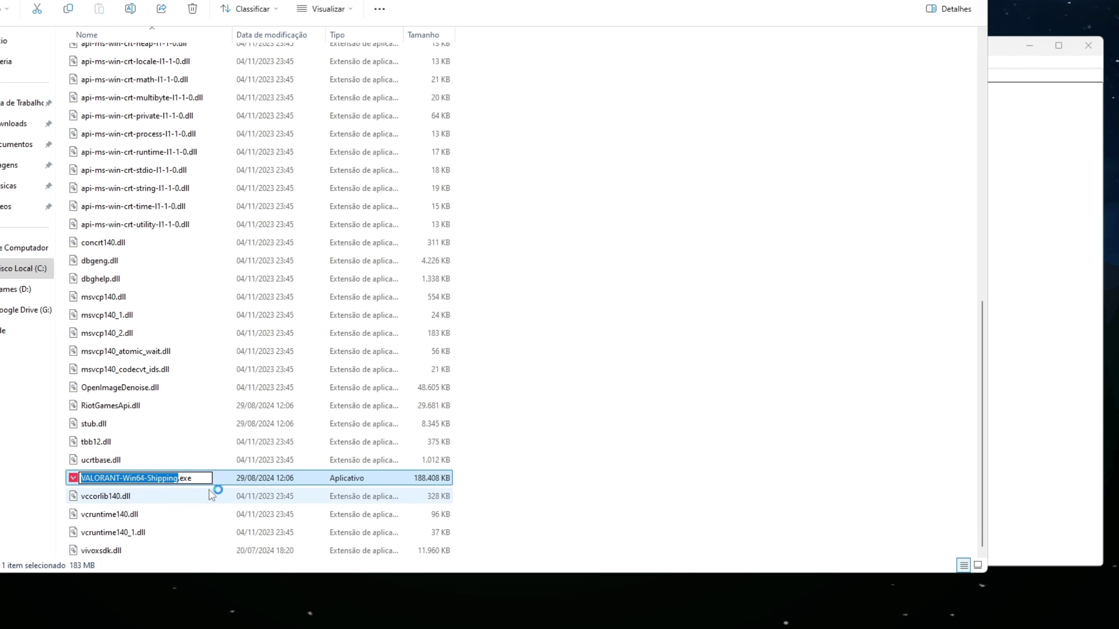
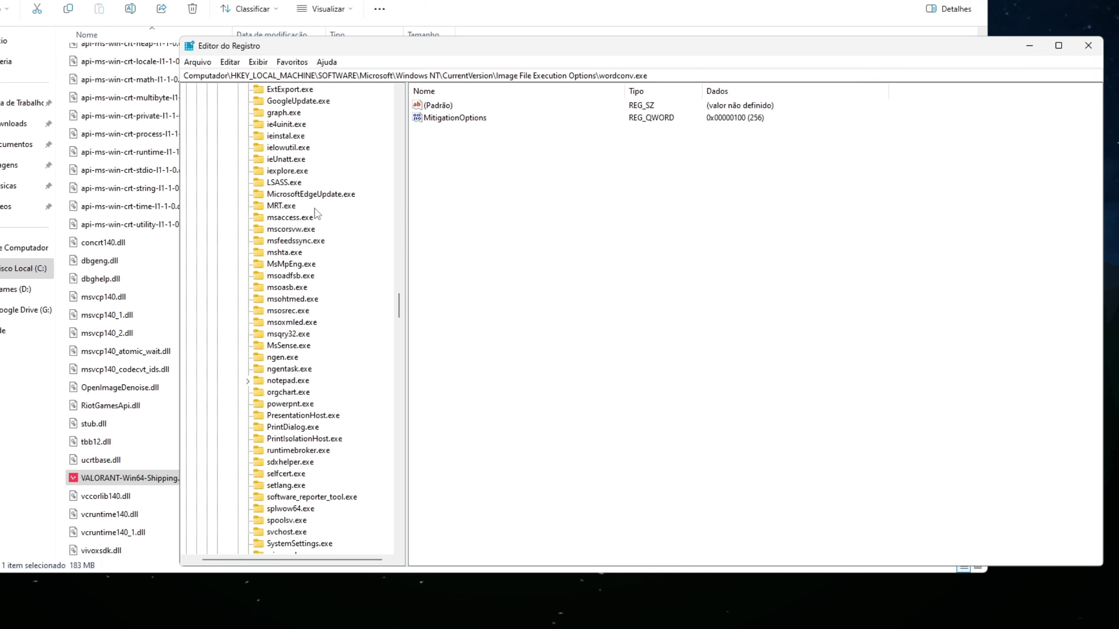
# Step: Select the Image File Execution Options key as parent for the new VALORANT-Win64-Shipping key
pyautogui.click(238, 300)
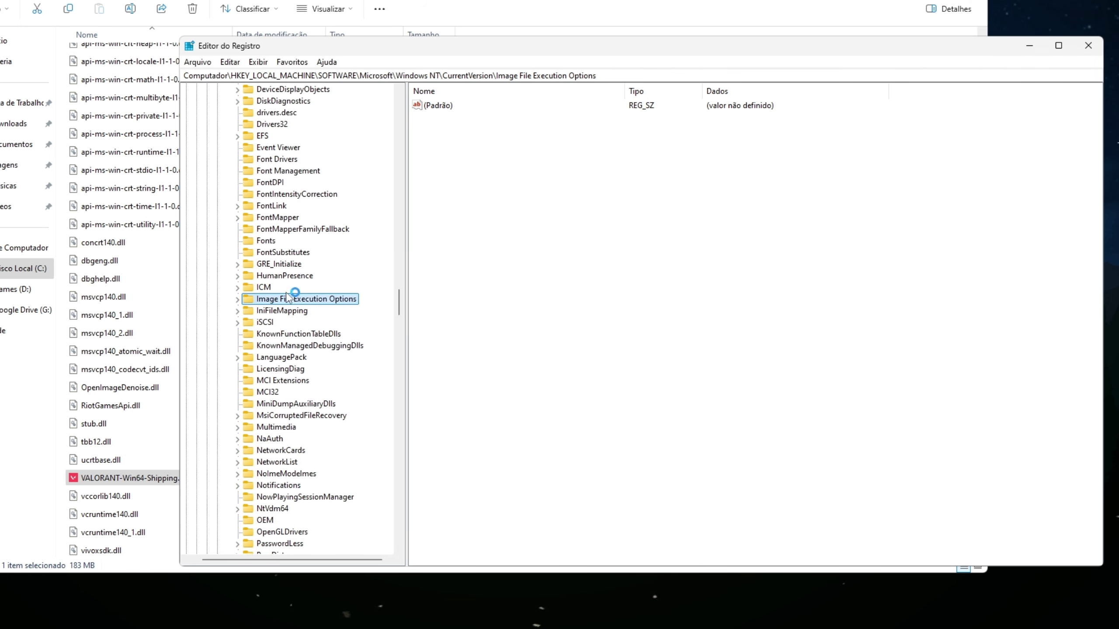
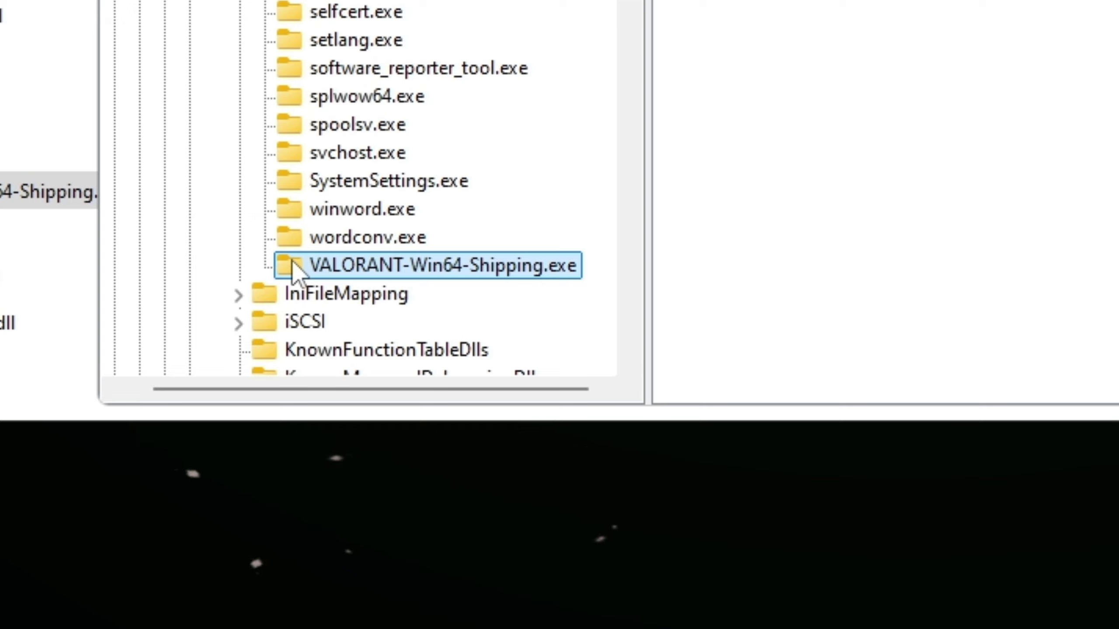
# Step: Add a new subkey named PerfOptions under VALORANT-Win64-Shipping.exe and select it
pyautogui.rightClick(339, 266)
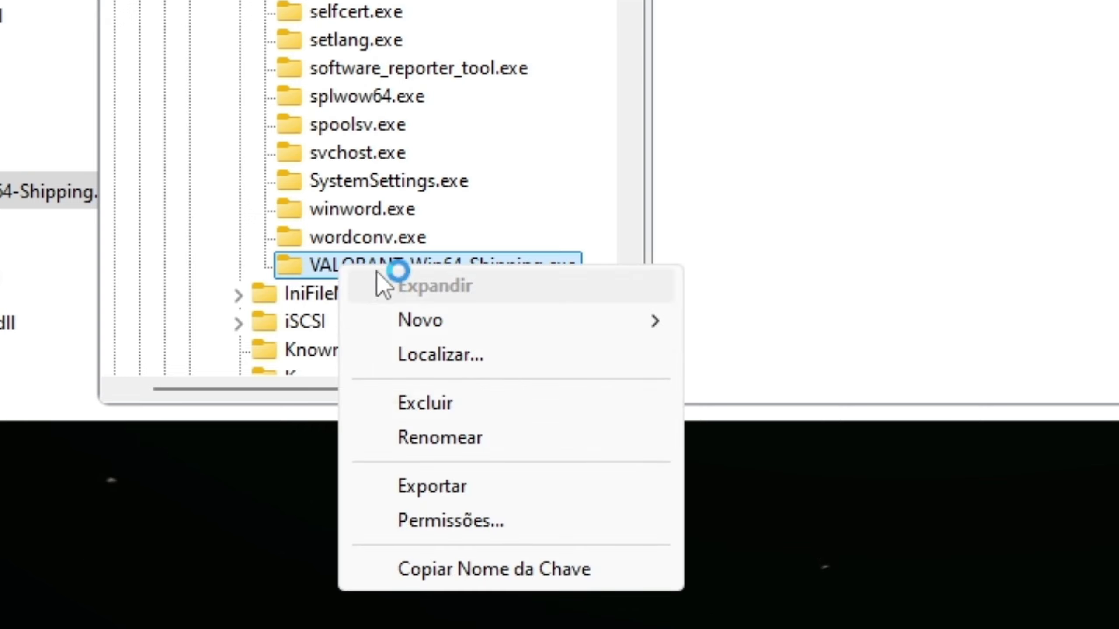
pyautogui.moveTo(493, 322)
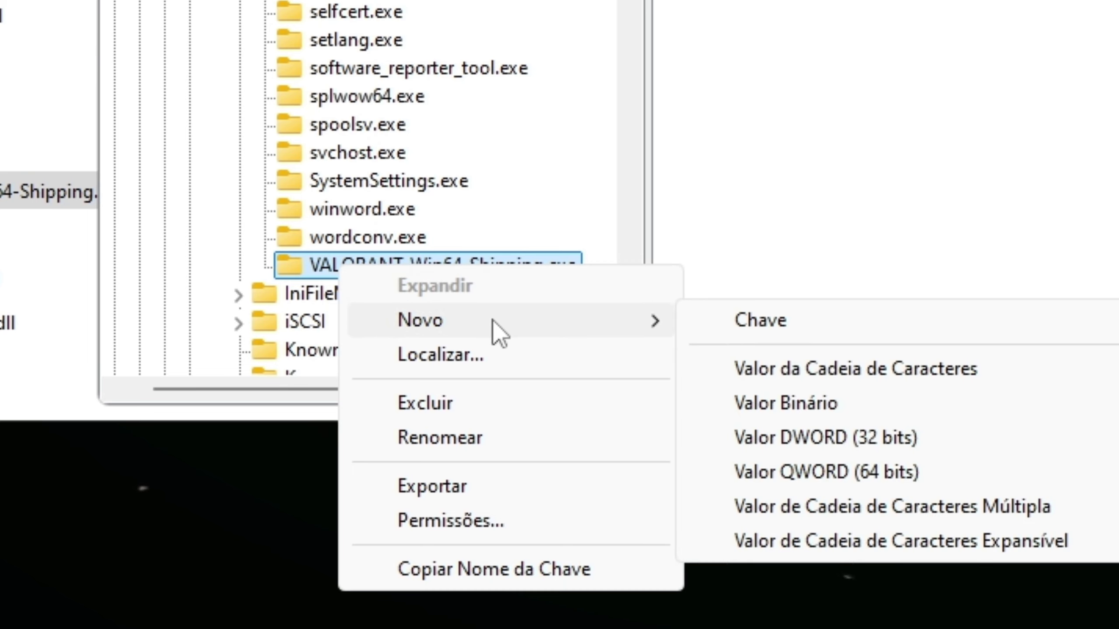
pyautogui.click(802, 317)
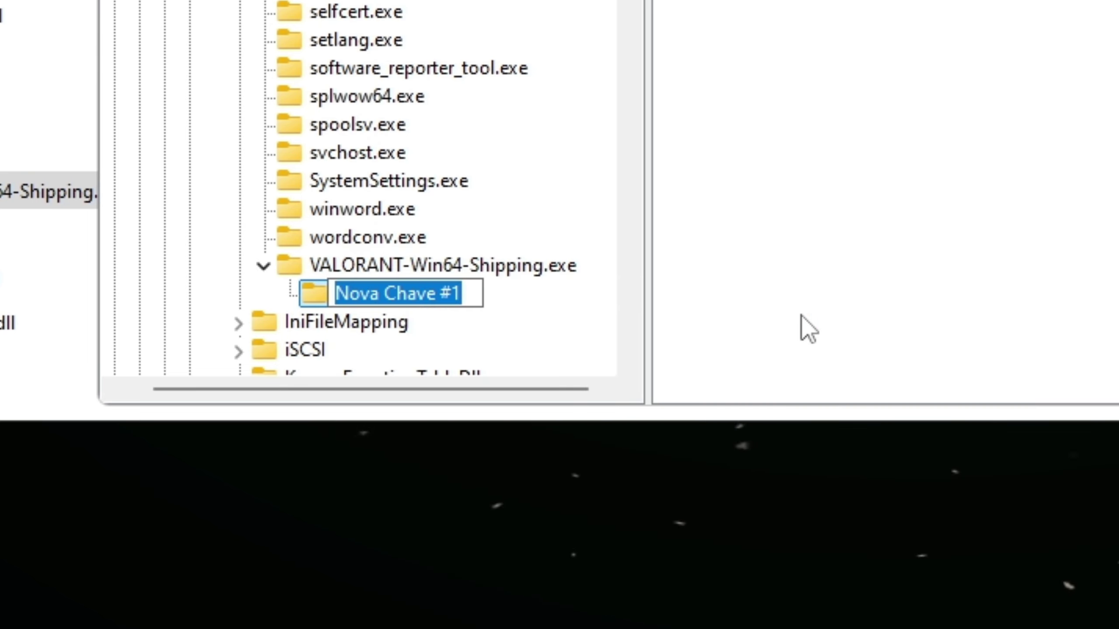
pyautogui.write('PerfOptions')
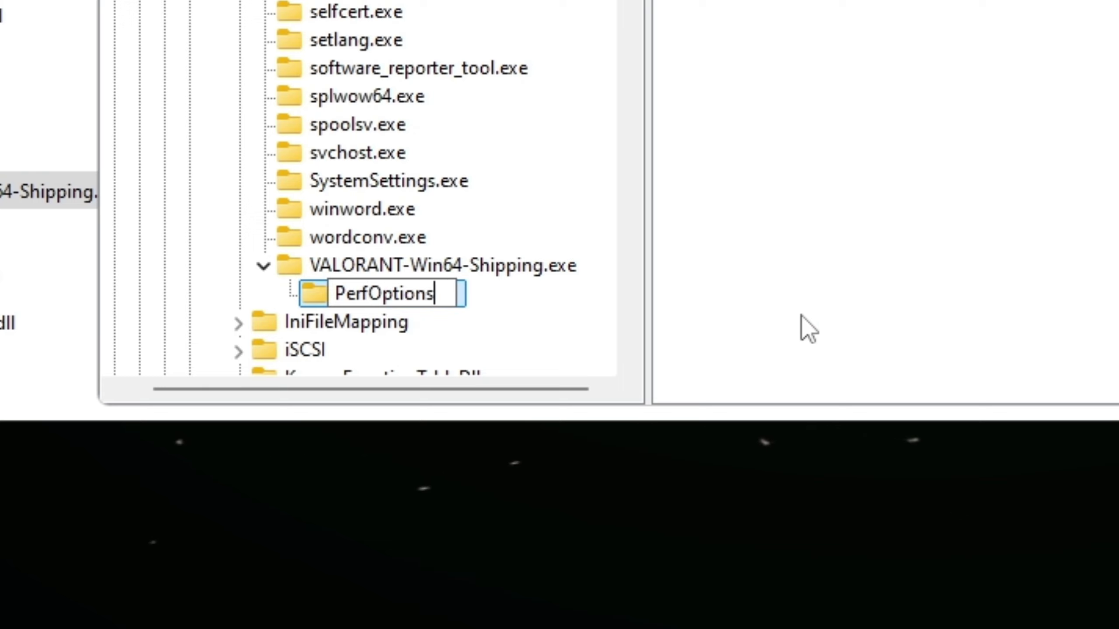
pyautogui.click(510, 273)
pyautogui.click(426, 302)
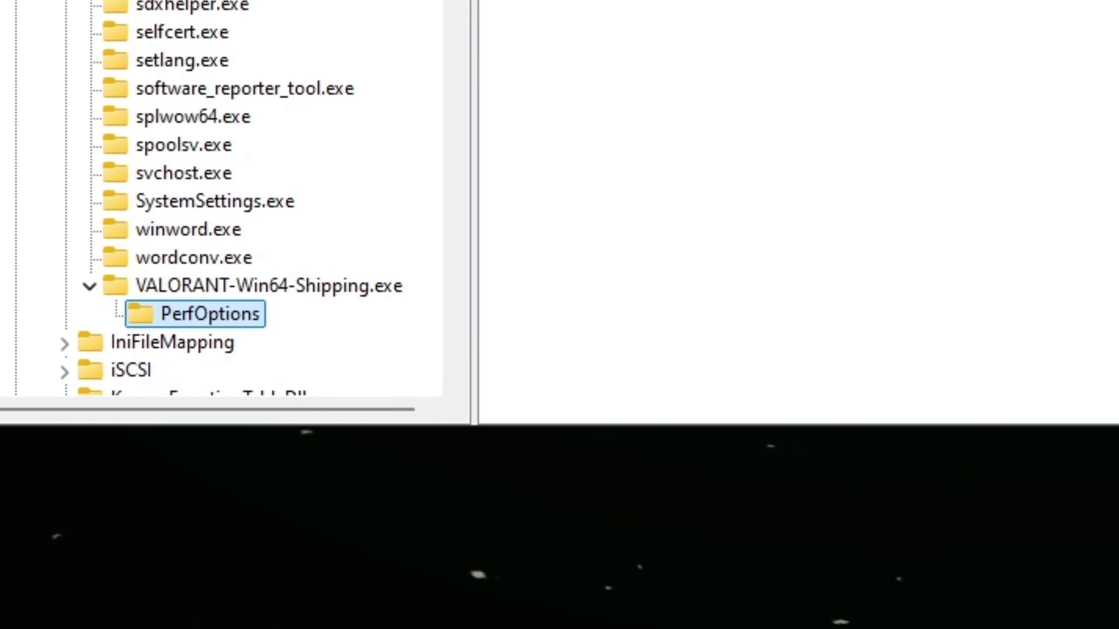
pyautogui.click(793, 132)
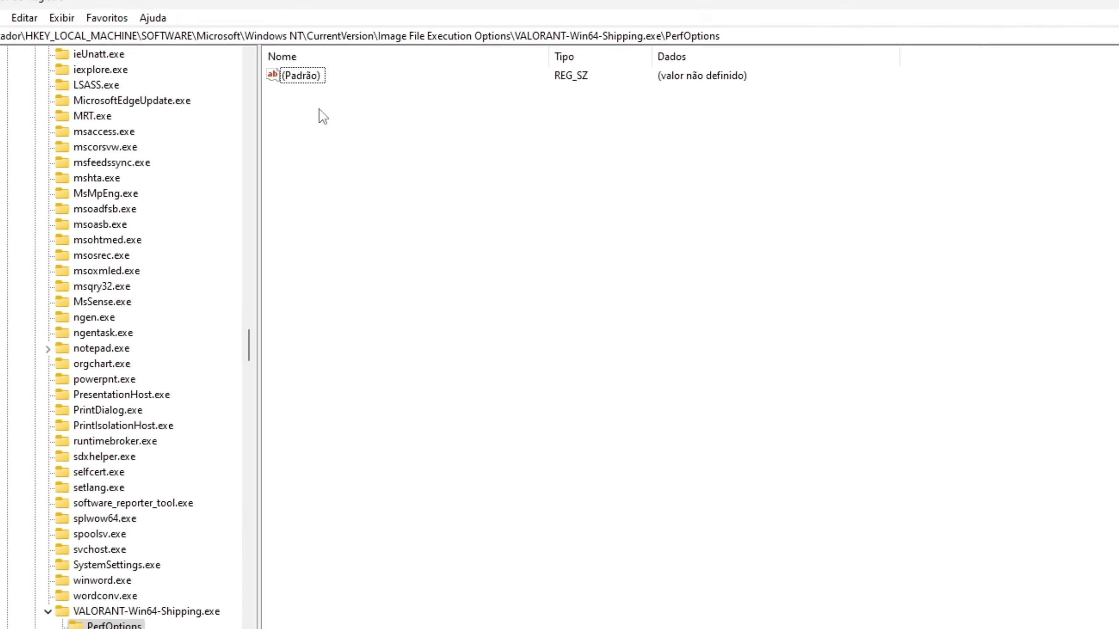
# Step: Create a 32-bit DWORD value named CpuPriorityClass in PerfOptions and open it for editing
pyautogui.rightClick(238, 335)
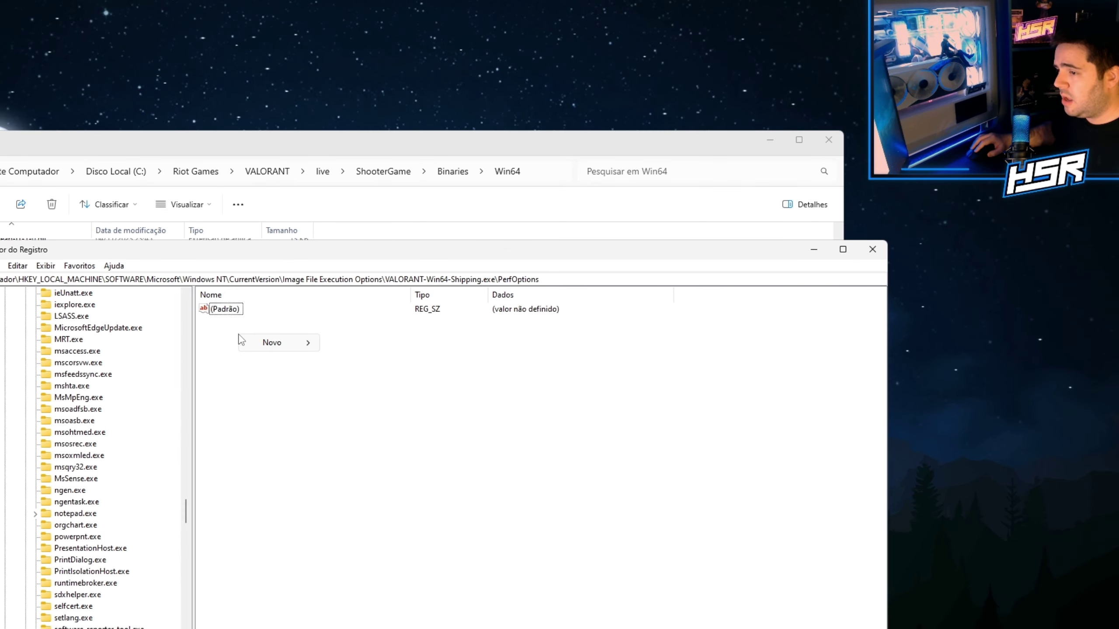
pyautogui.click(279, 343)
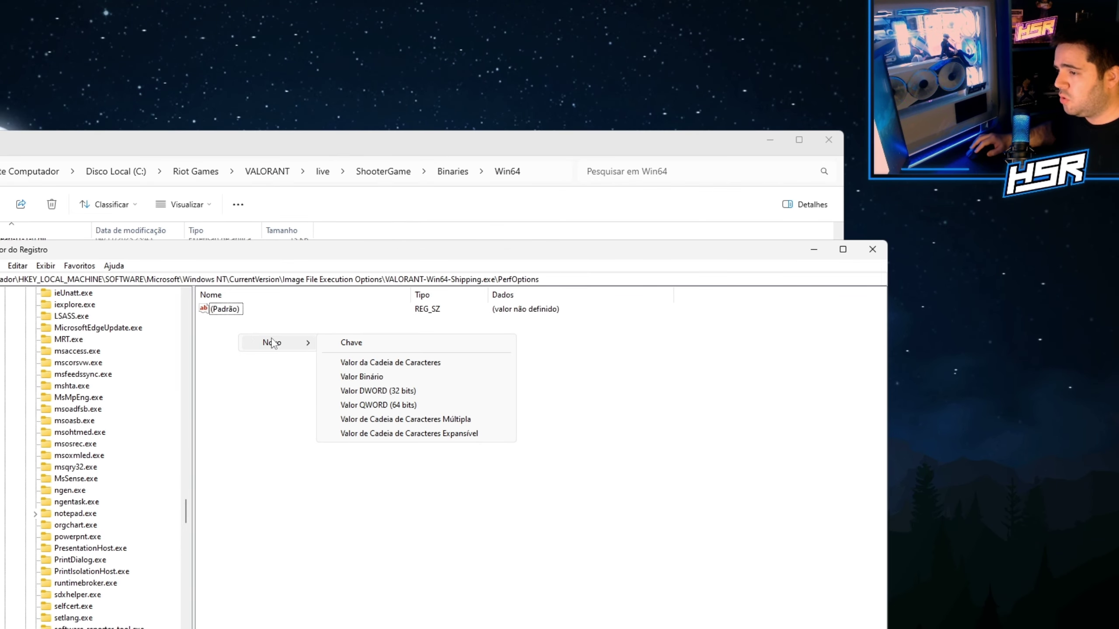
pyautogui.click(396, 390)
pyautogui.write('CpuPriorityClass')
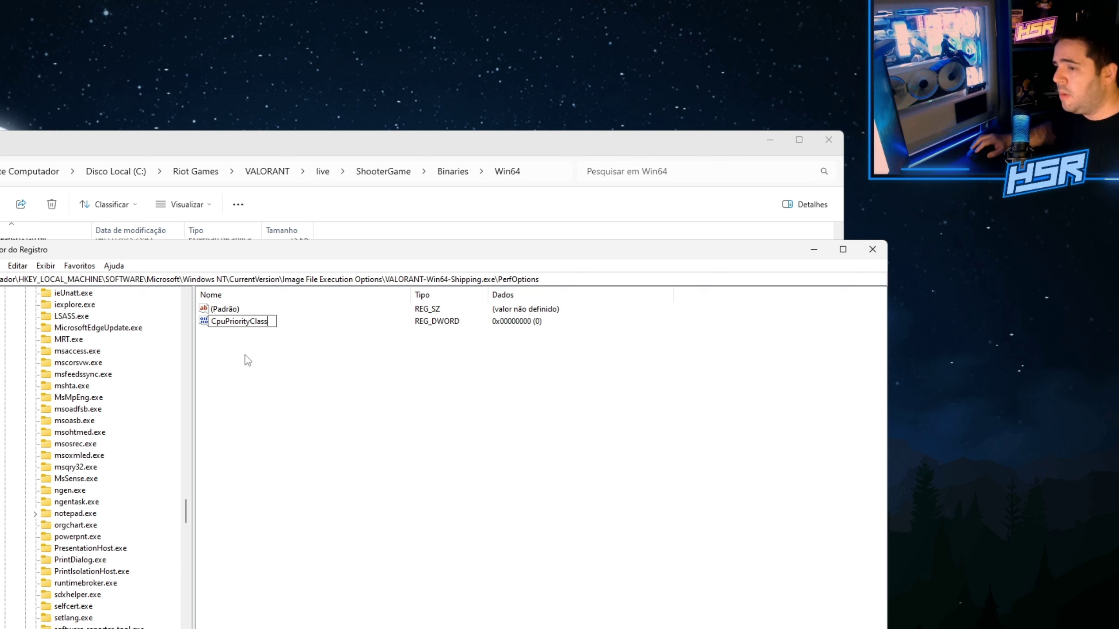
pyautogui.press('Return')
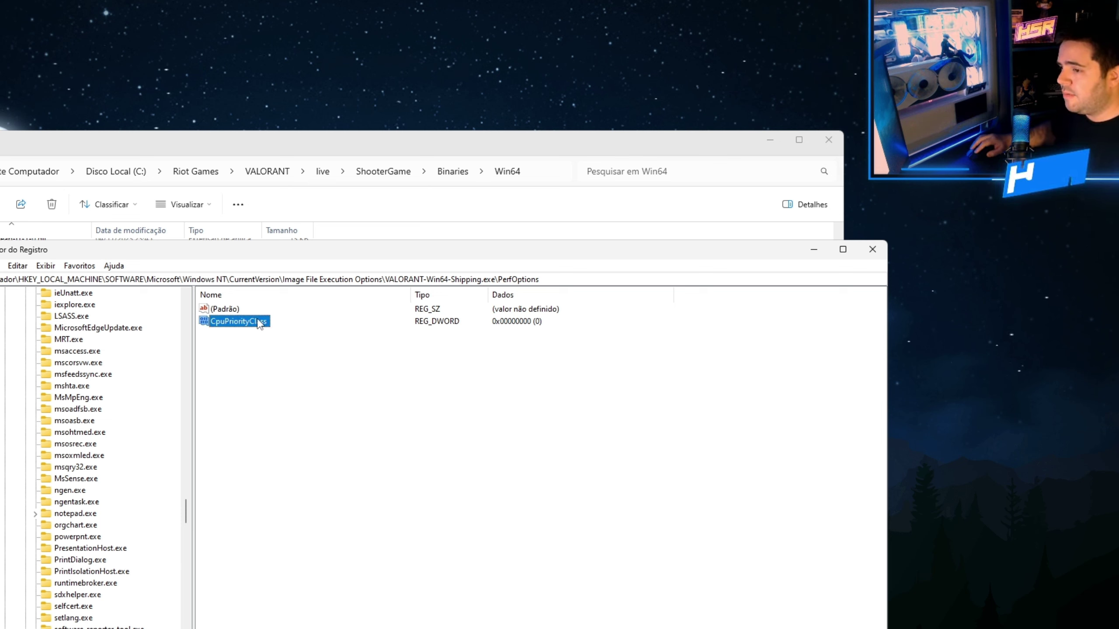
pyautogui.doubleClick(244, 323)
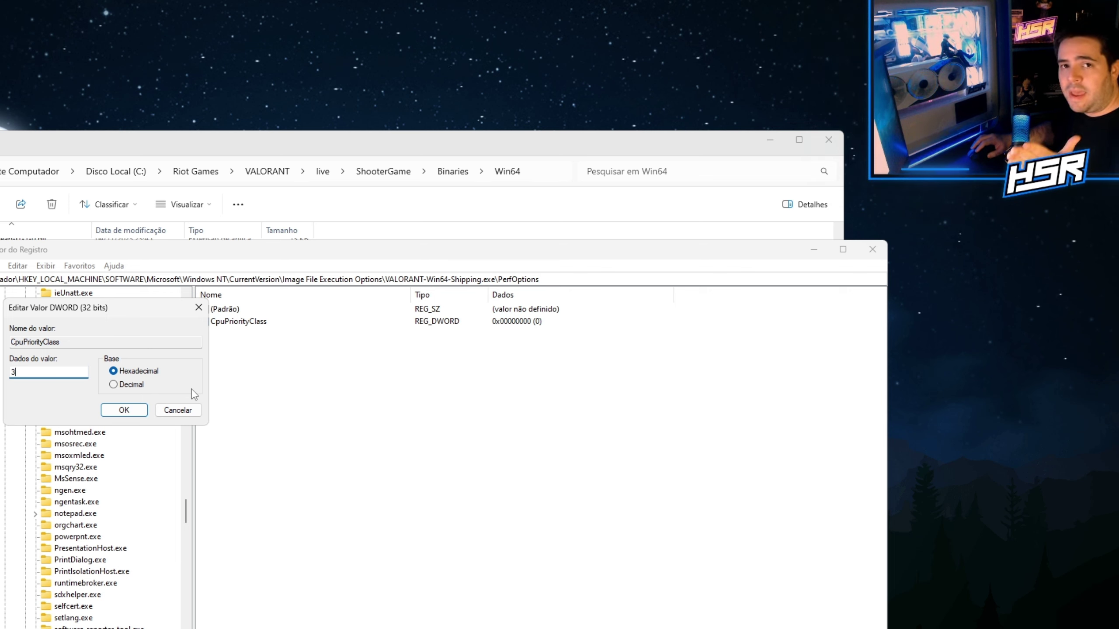
# Step: Save 3 as the CpuPriorityClass data and return to the VALORANT-Win64-Shipping.exe key
pyautogui.click(124, 410)
pyautogui.scroll(-1, 110, 507)
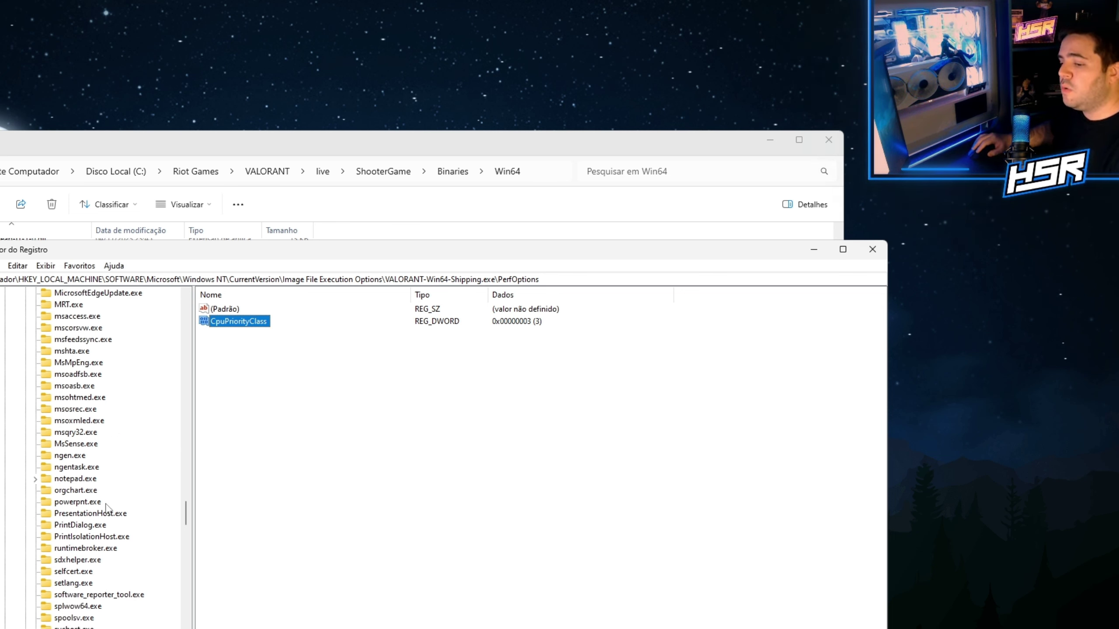
pyautogui.click(95, 628)
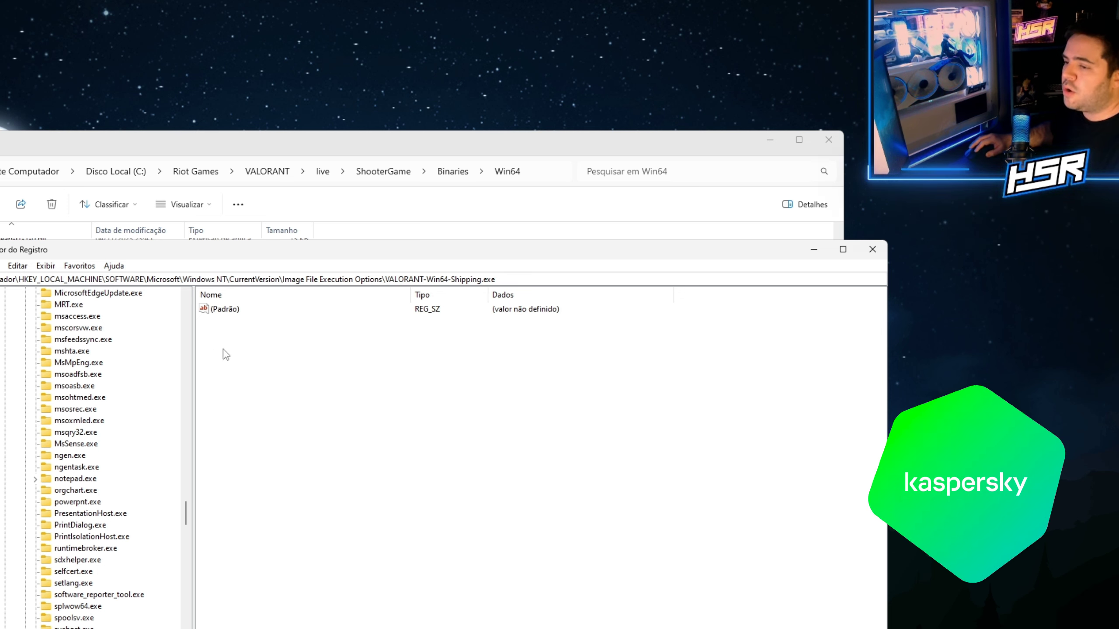
# Step: Reopen PerfOptions and check that CpuPriorityClass holds 3
pyautogui.click(101, 628)
pyautogui.click(257, 323)
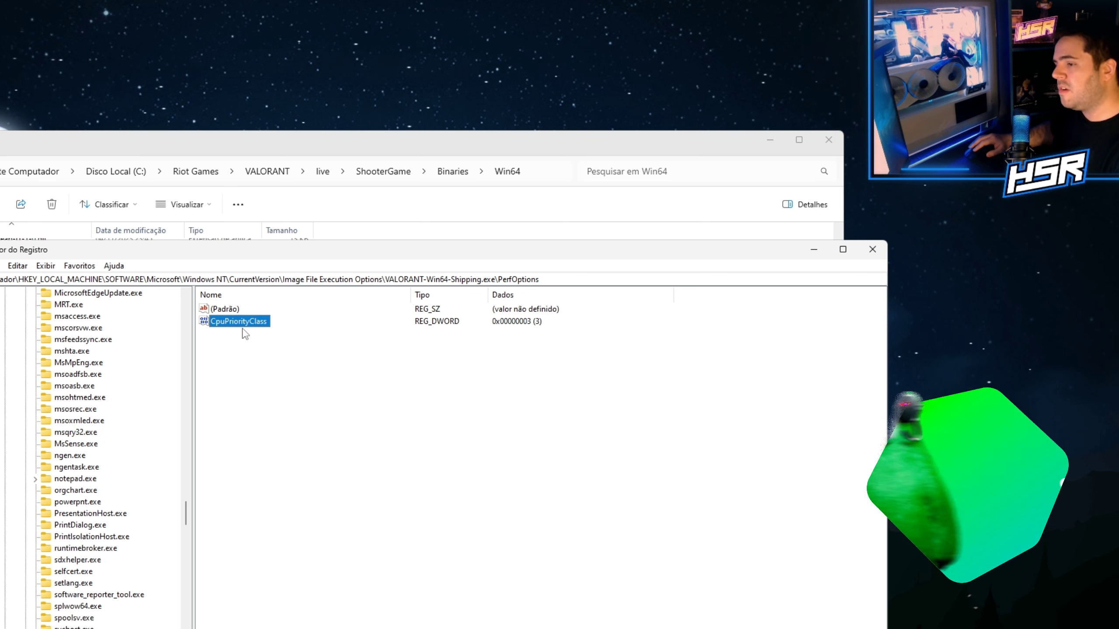
pyautogui.scroll(4, 96, 559)
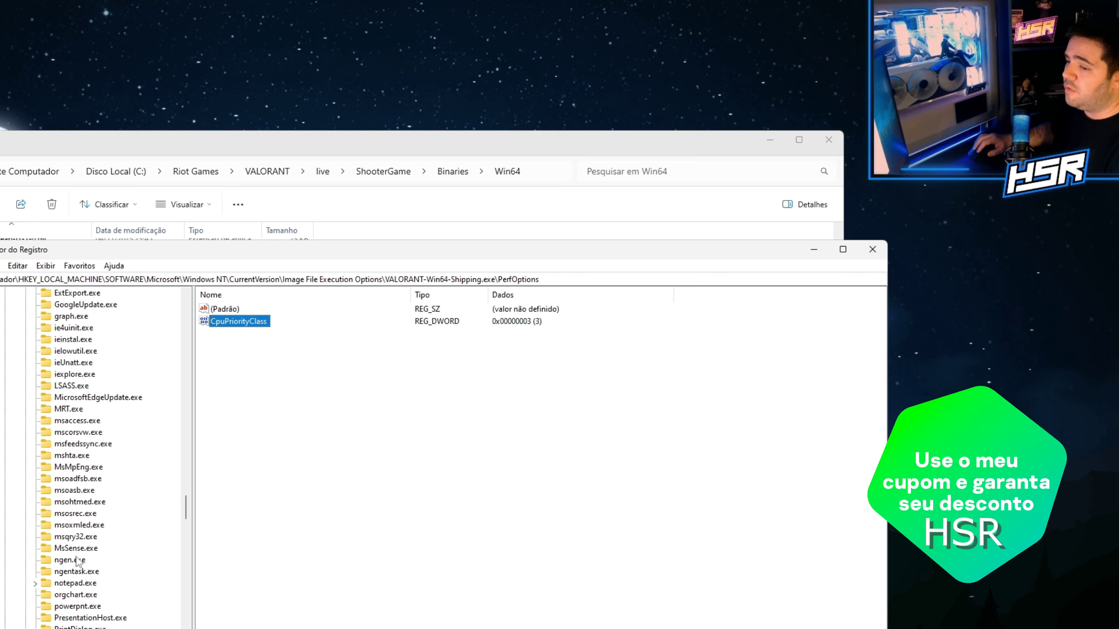
pyautogui.scroll(5, 96, 559)
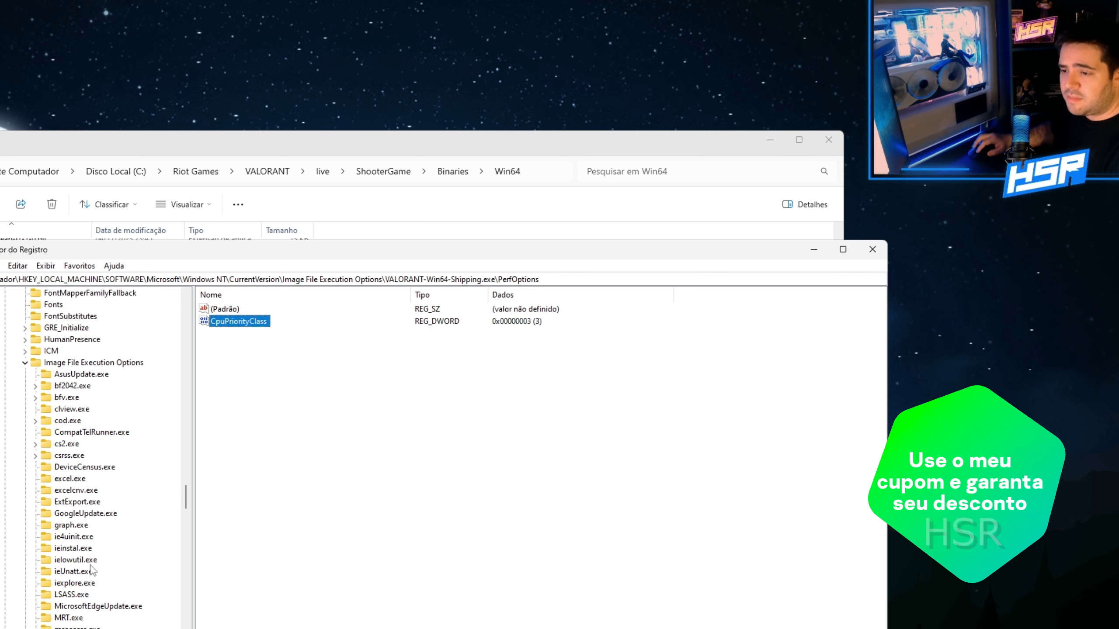
# Step: Browse the bfv.exe, cod.exe and cs2.exe keys, then collapse Image File Execution Options
pyautogui.click(66, 397)
pyautogui.click(71, 422)
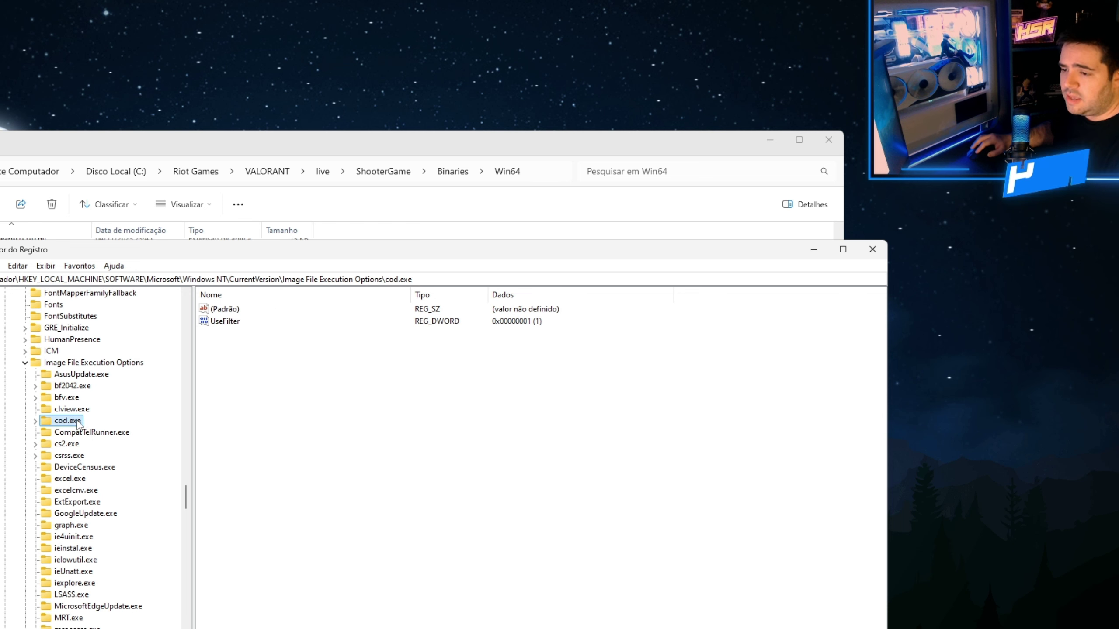
pyautogui.click(70, 445)
pyautogui.scroll(-6, 152, 495)
pyautogui.scroll(-7, 145, 513)
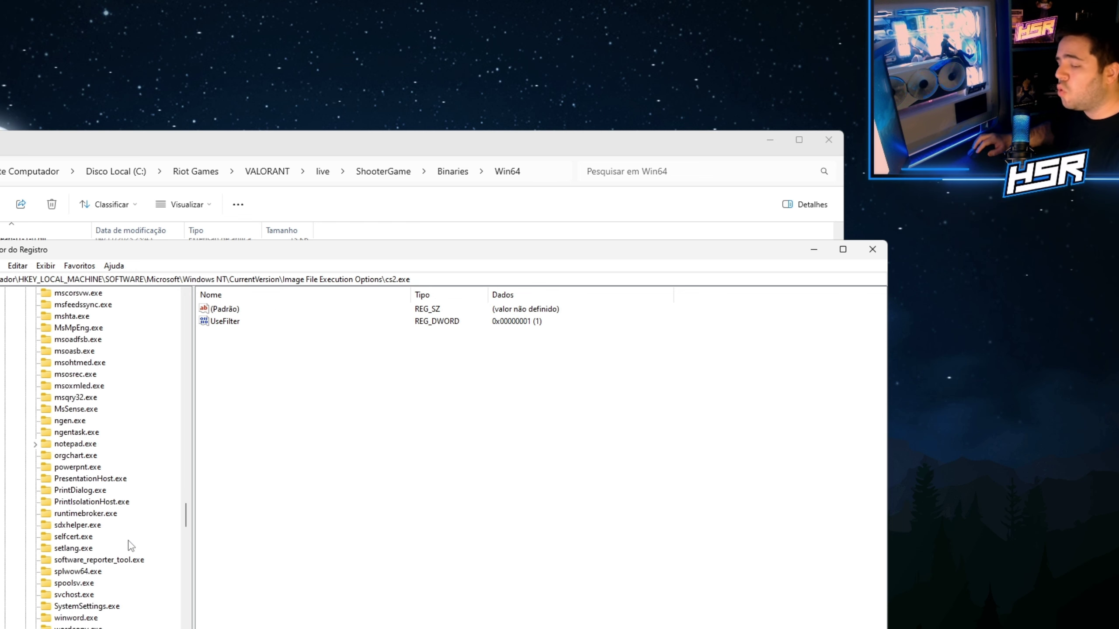
pyautogui.scroll(13, 93, 551)
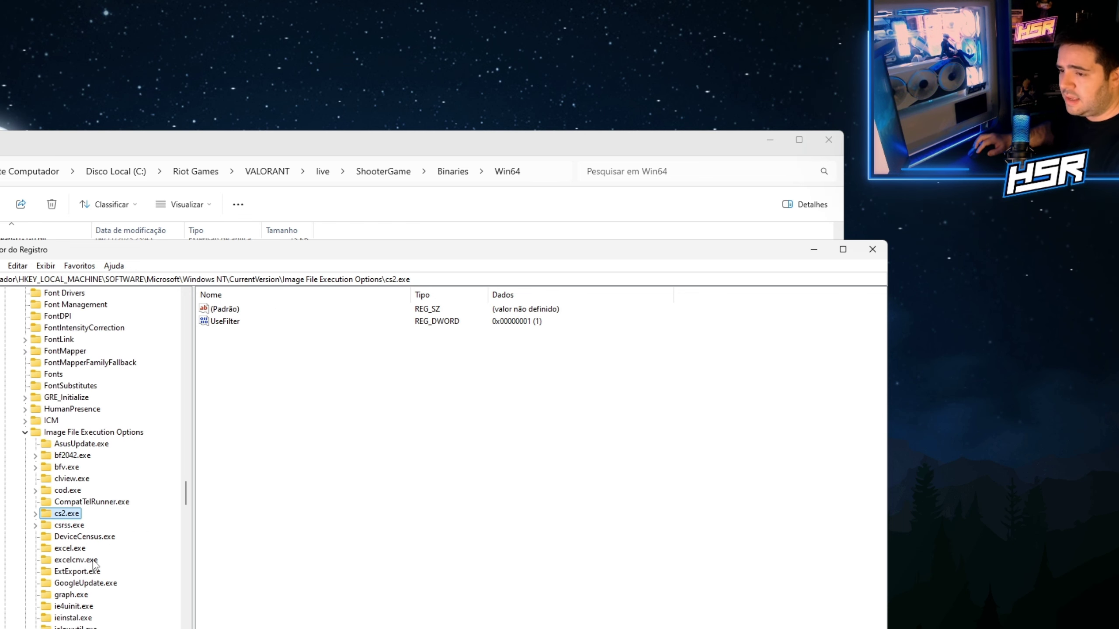
pyautogui.click(24, 536)
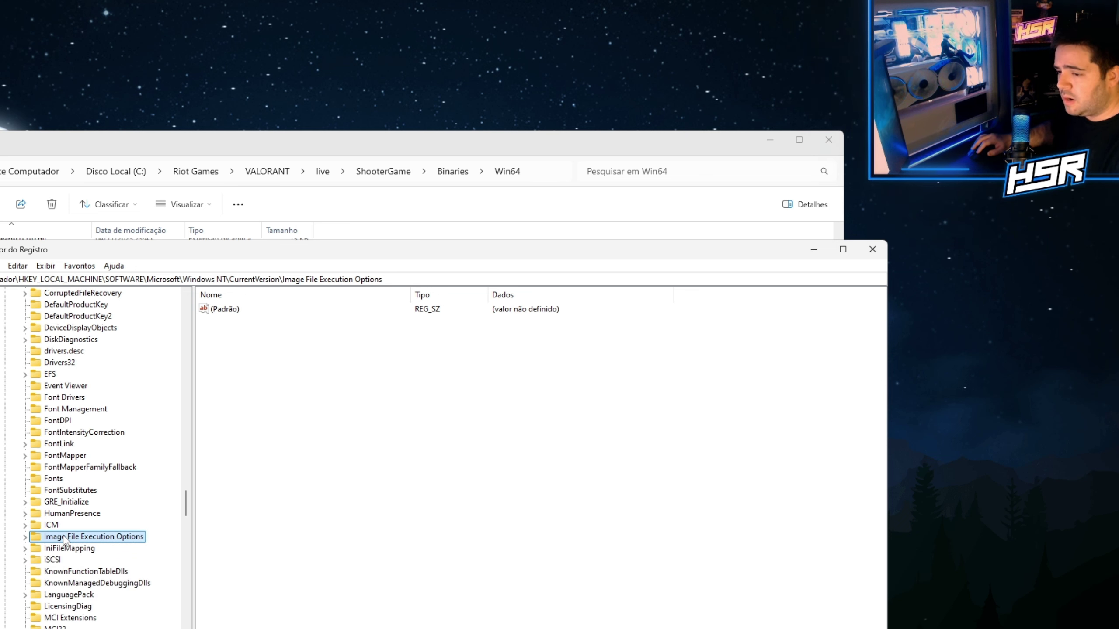
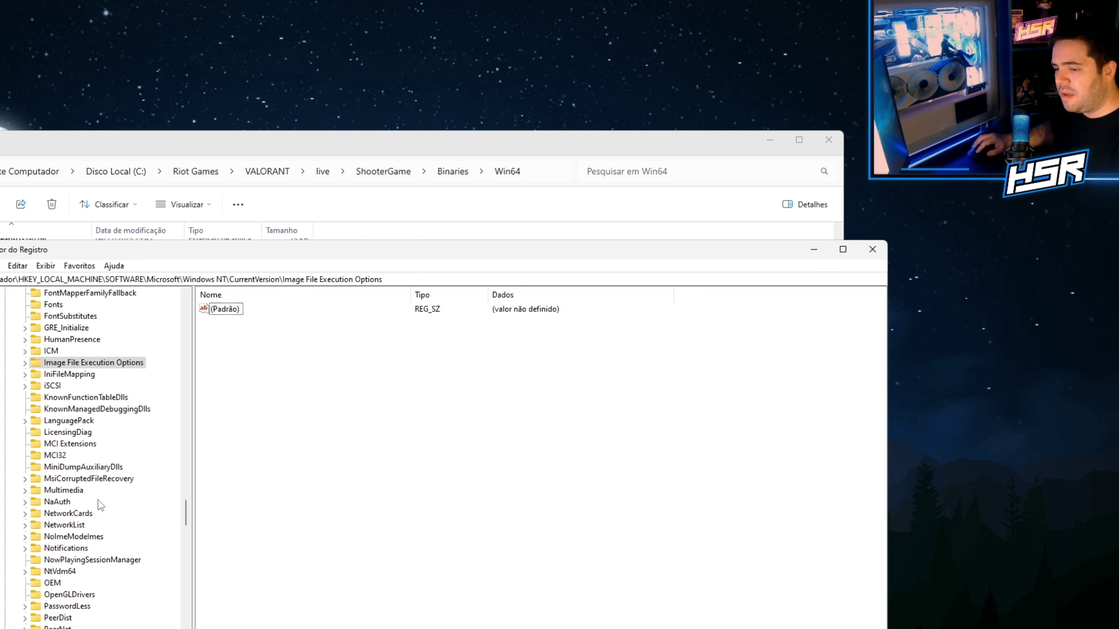
# Step: Show the VALORANT-Win64-Shipping.exe PerfOptions key with CpuPriorityClass holding 3
pyautogui.click(24, 467)
pyautogui.scroll(-6, 95, 507)
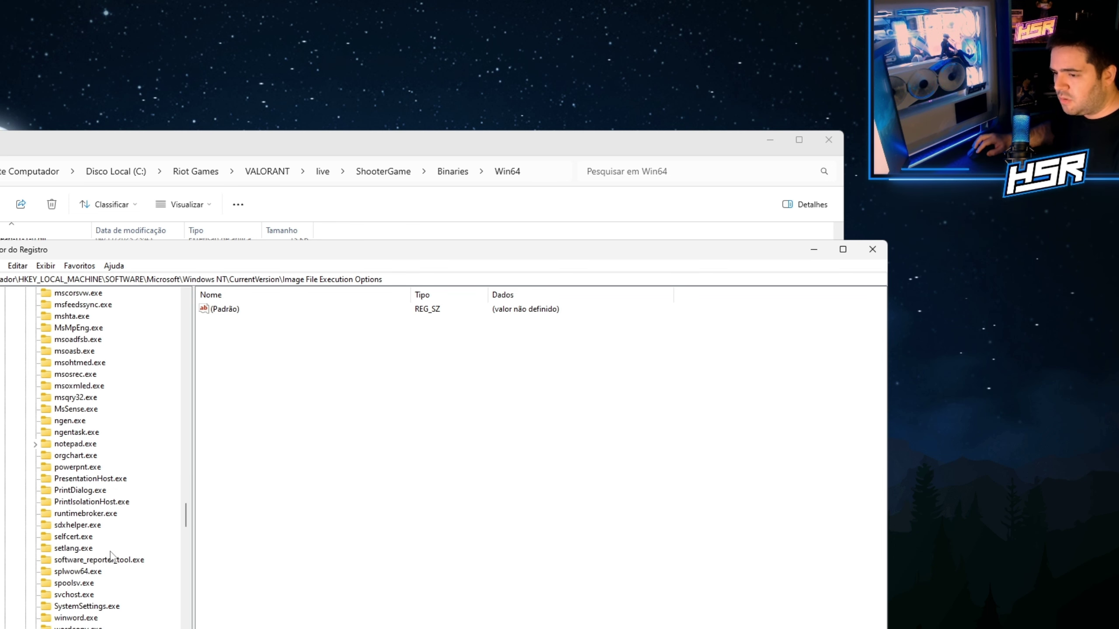
pyautogui.click(95, 572)
pyautogui.click(85, 583)
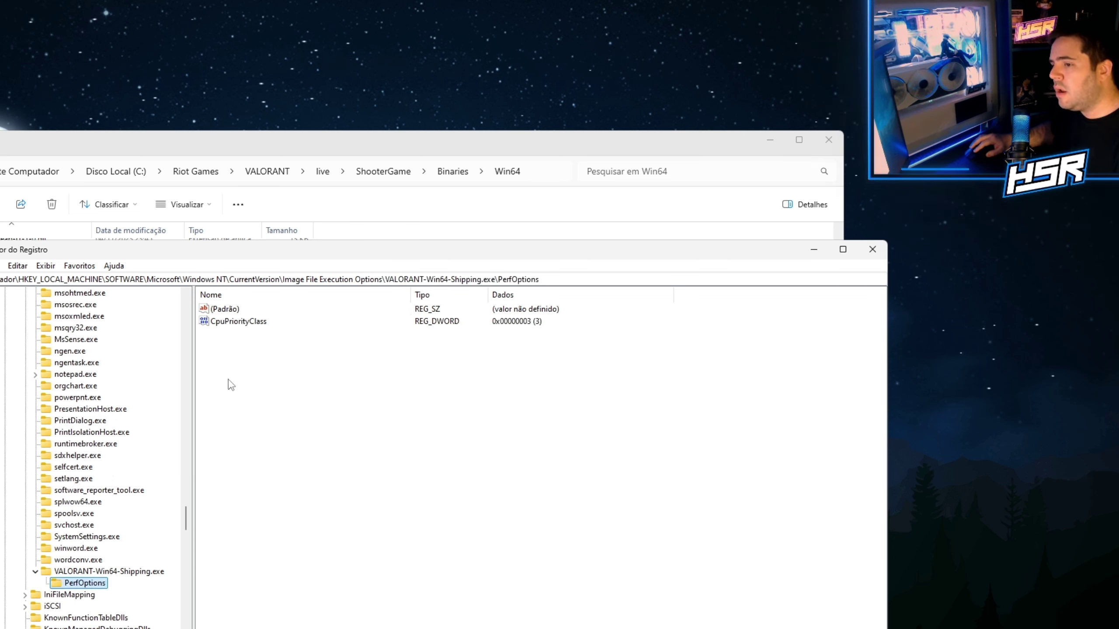
pyautogui.click(257, 324)
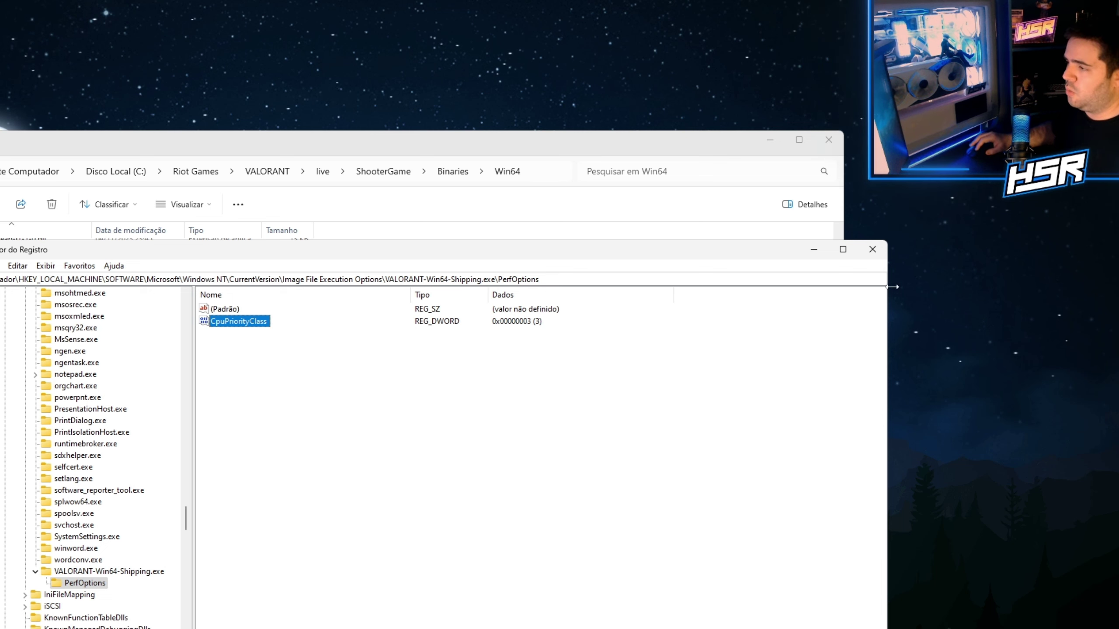
# Step: Minimize Registry Editor, search 'gpu' from Start and open Configurações de elementos gráficos
pyautogui.click(814, 250)
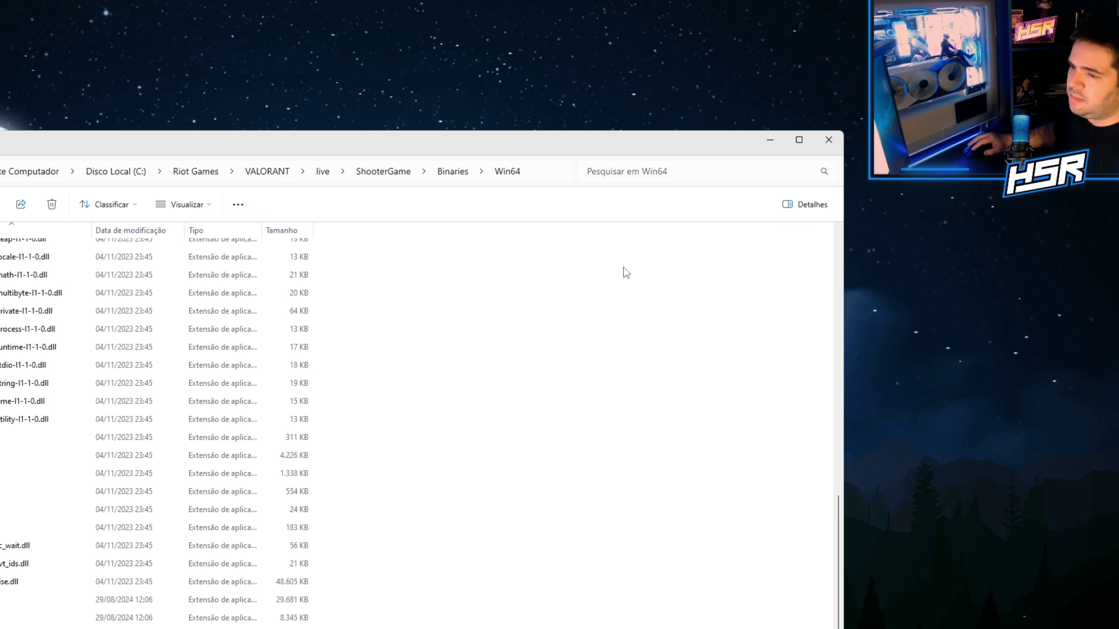
pyautogui.click(540, 172)
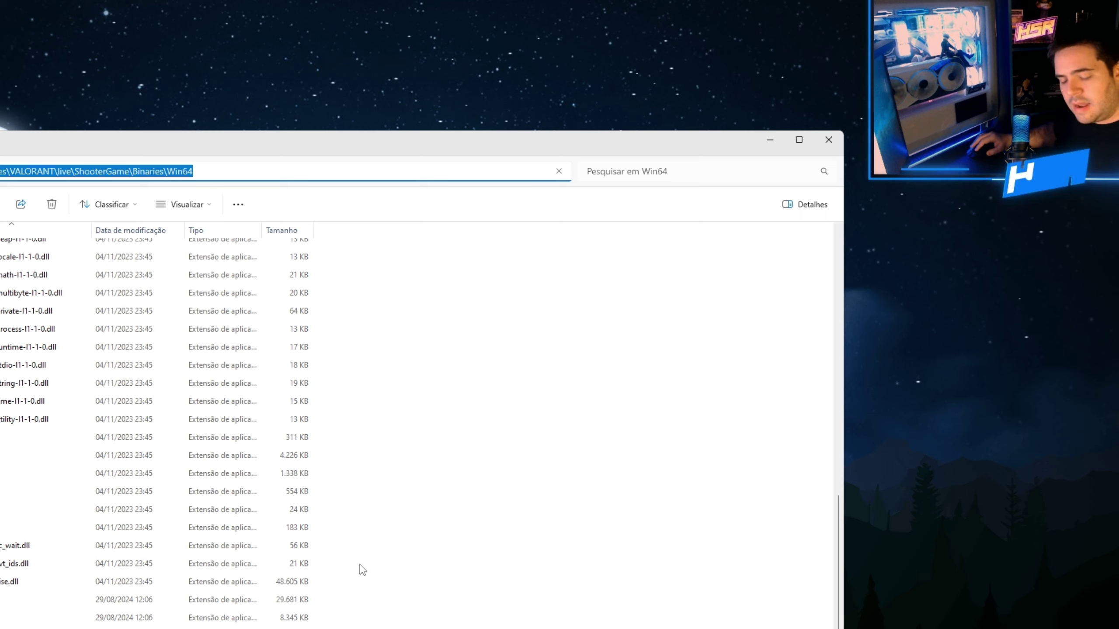
pyautogui.press('super')
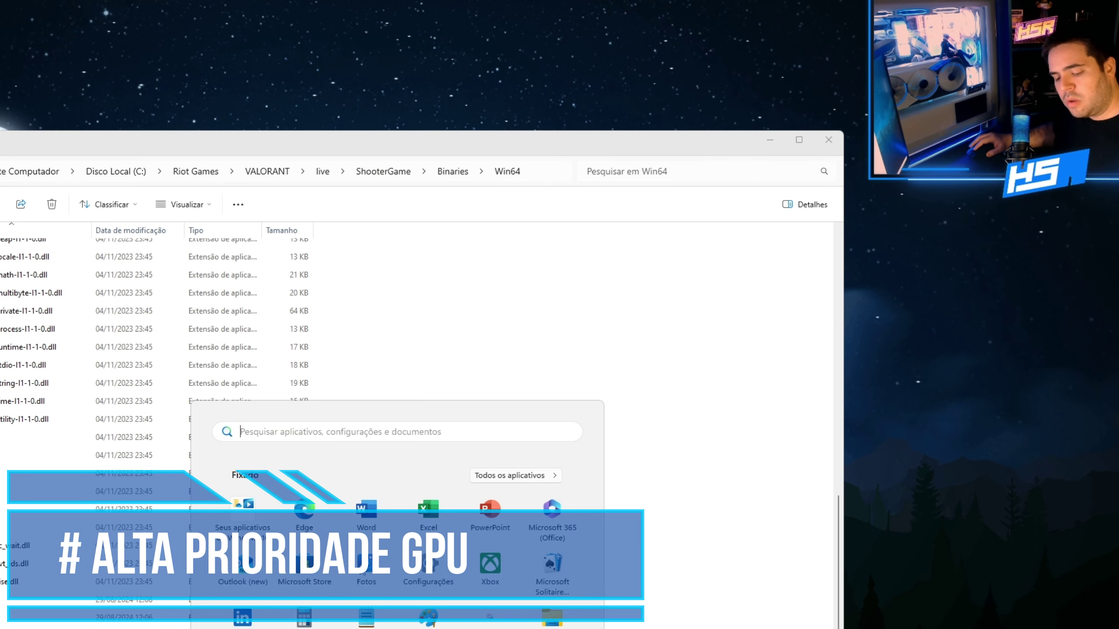
pyautogui.write('gpu')
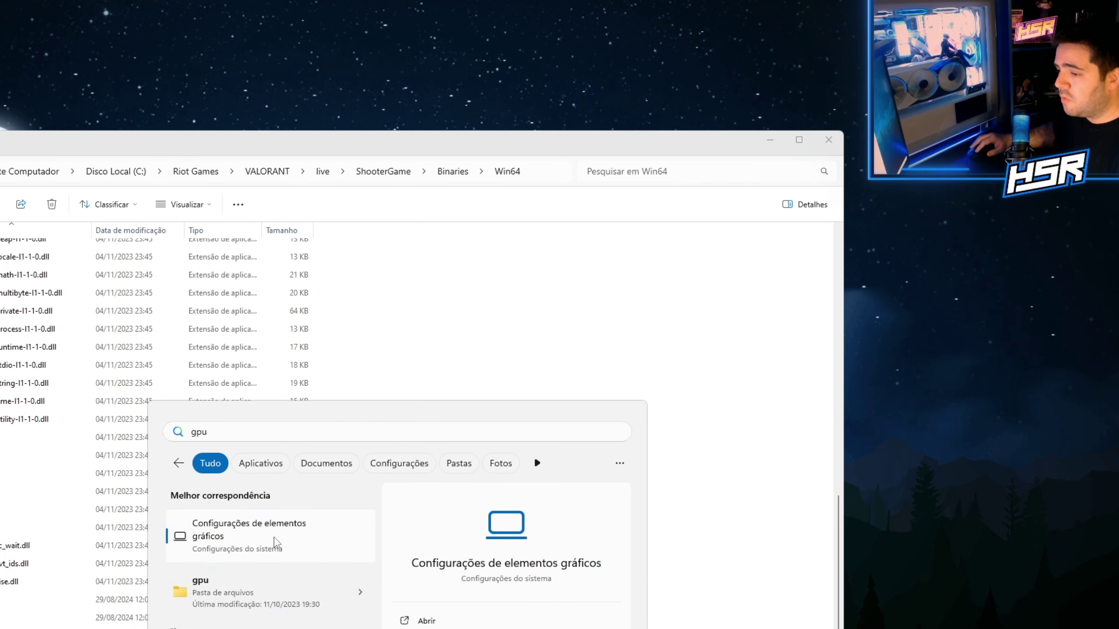
pyautogui.click(249, 520)
# Step: Scroll the Elementos gráficos app list and expand the existing VALORANT entry
pyautogui.moveTo(198, 194); pyautogui.dragTo(206, 201)
pyautogui.scroll(-6, 347, 463)
pyautogui.scroll(4, 355, 493)
pyautogui.scroll(-10, 355, 499)
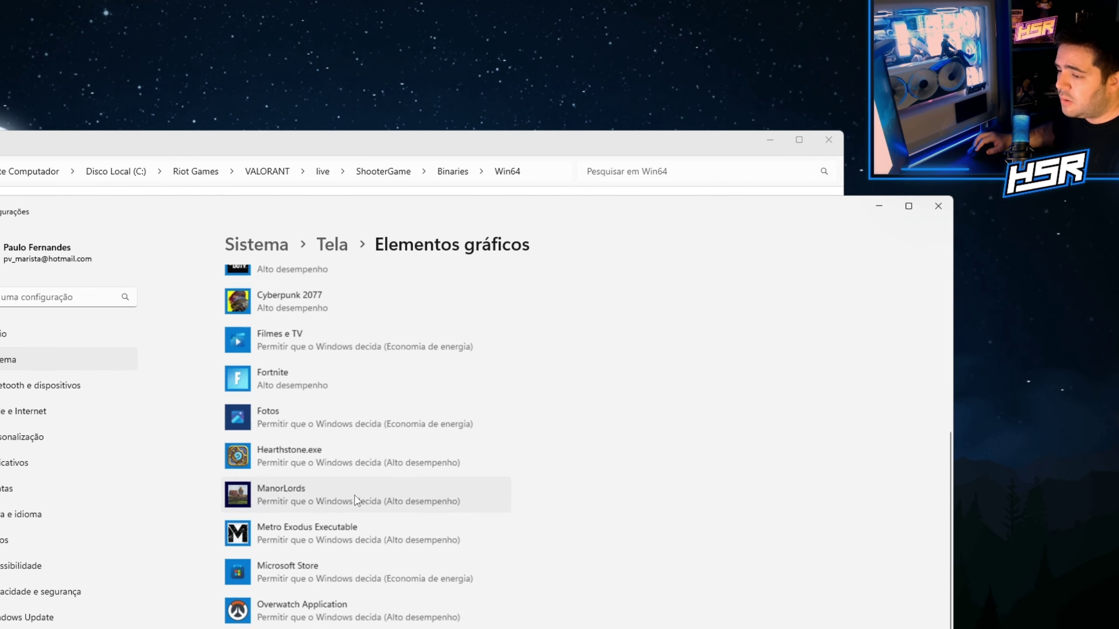
pyautogui.click(345, 466)
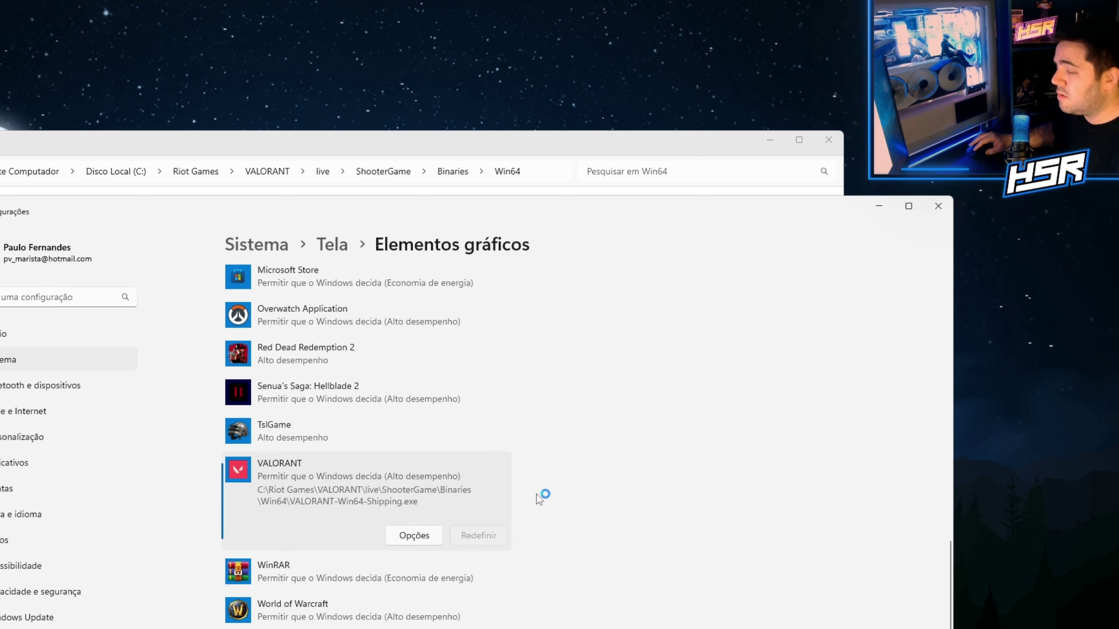
pyautogui.scroll(15, 301, 486)
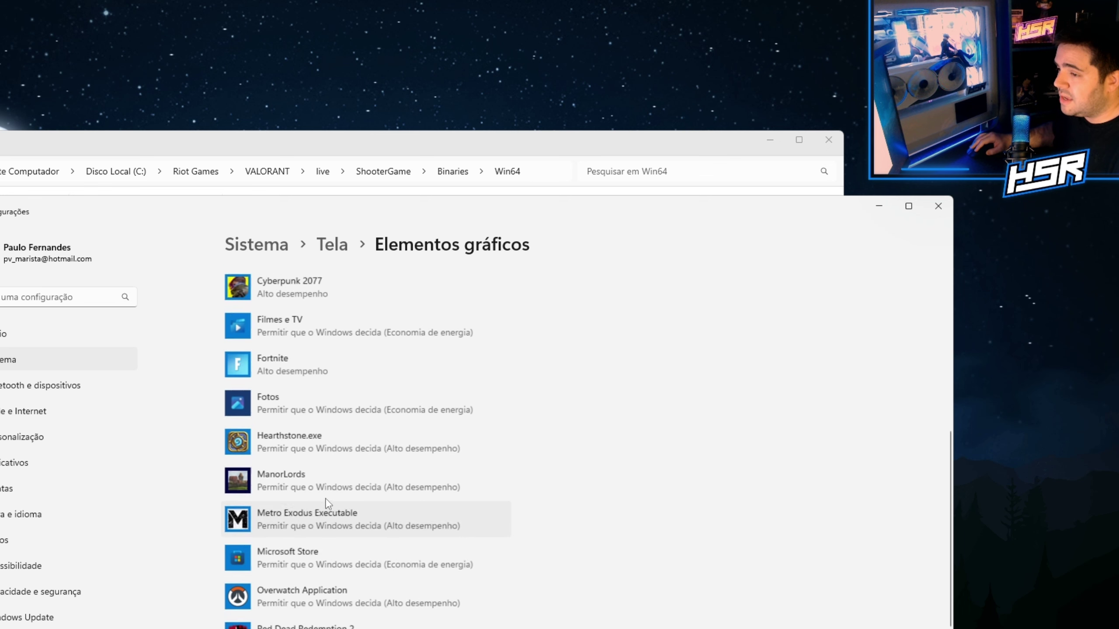
# Step: Add VALORANT-Win64-Shipping.exe from C:\Riot Games\VALORANT\live\ShooterGame\Binaries\Win64 to the app list
pyautogui.click(269, 431)
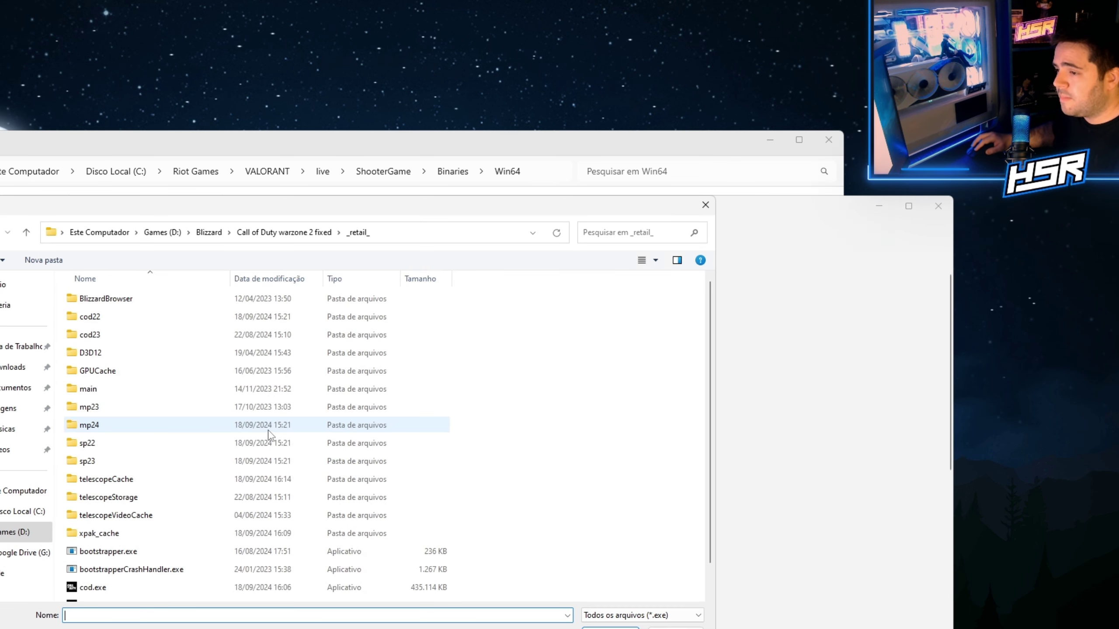
pyautogui.click(10, 512)
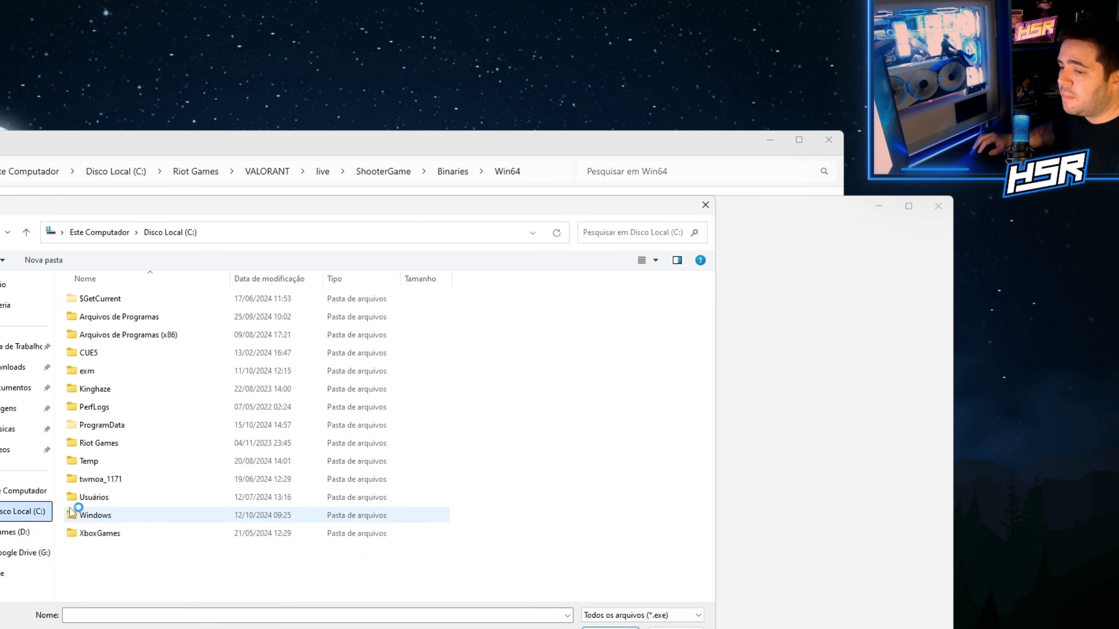
pyautogui.doubleClick(122, 438)
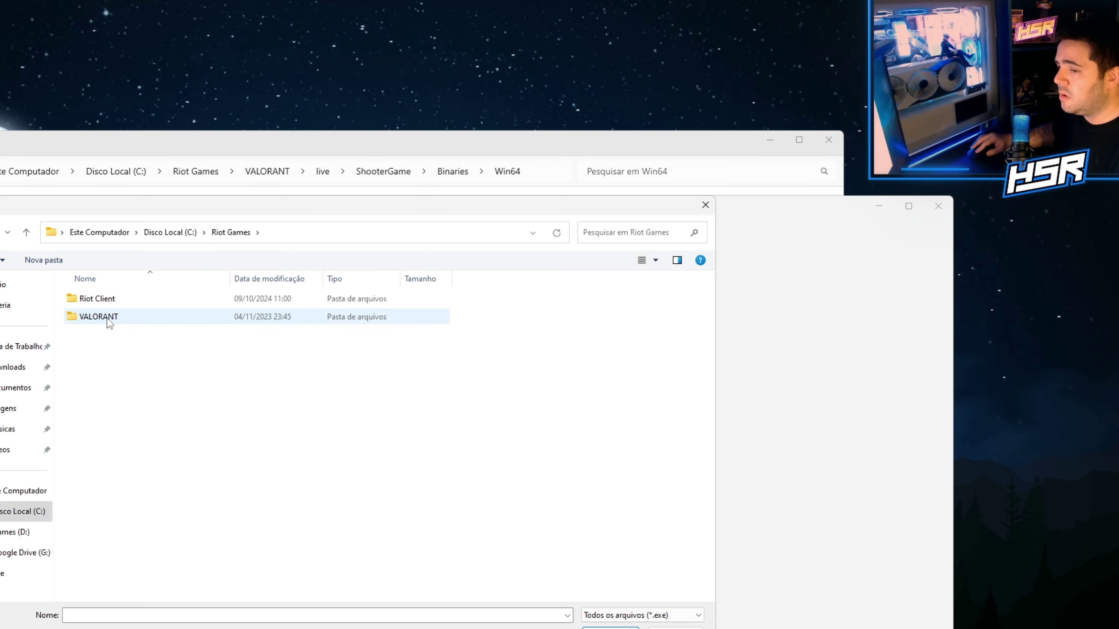
pyautogui.doubleClick(108, 317)
pyautogui.doubleClick(115, 300)
pyautogui.doubleClick(128, 316)
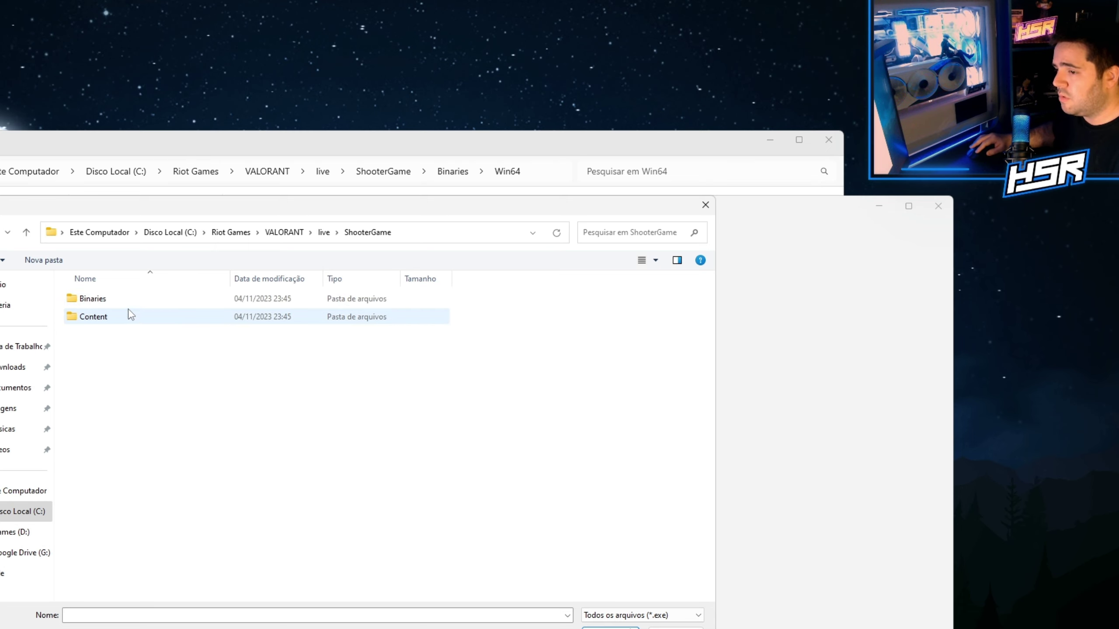
pyautogui.doubleClick(112, 300)
pyautogui.doubleClick(116, 300)
pyautogui.click(141, 300)
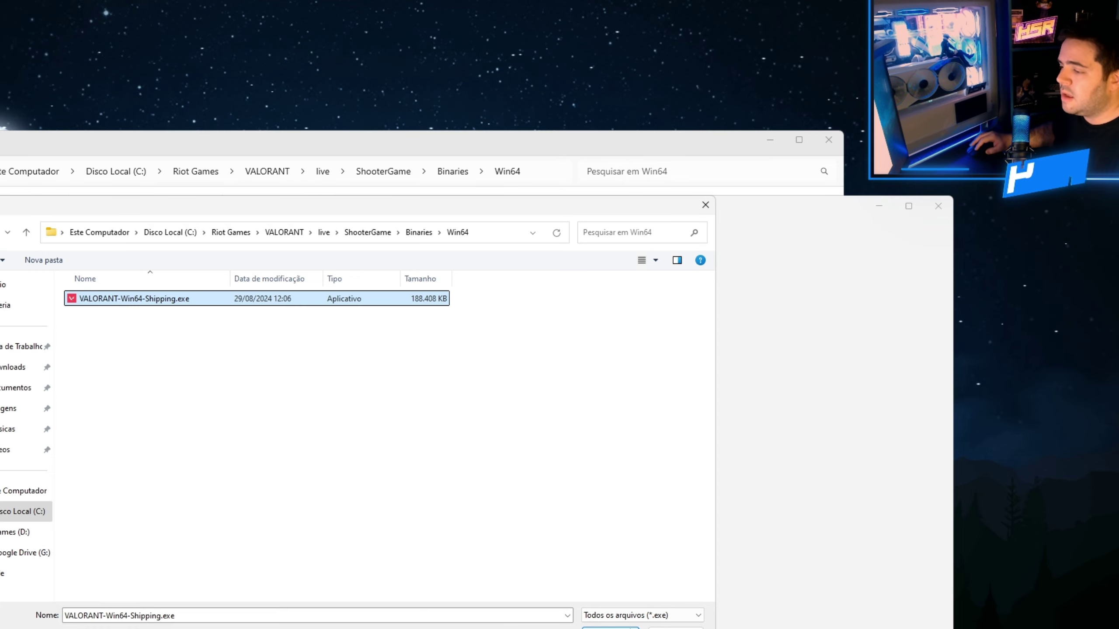
pyautogui.click(610, 628)
# Step: Set VALORANT's graphics preference to Alto desempenho and save it
pyautogui.scroll(-10, 361, 484)
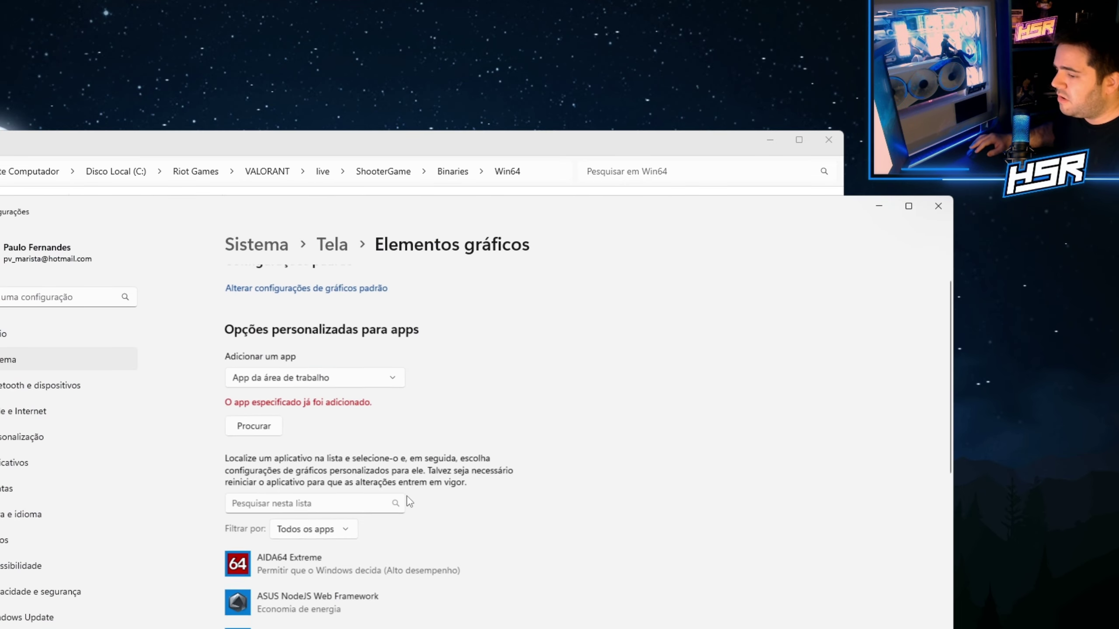
pyautogui.scroll(-2, 342, 513)
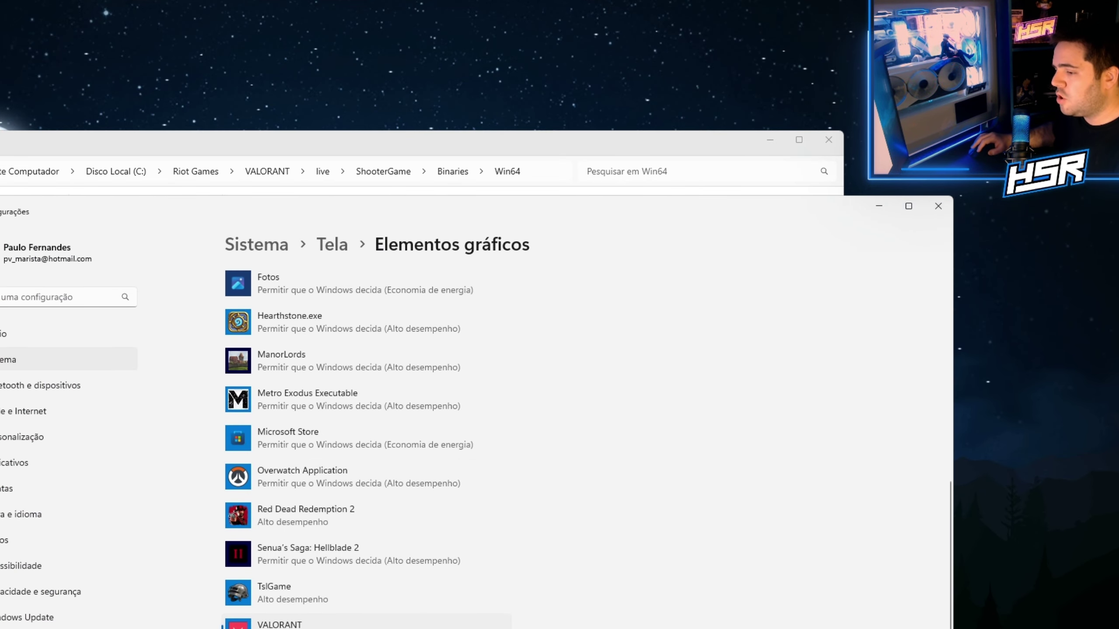
pyautogui.click(358, 628)
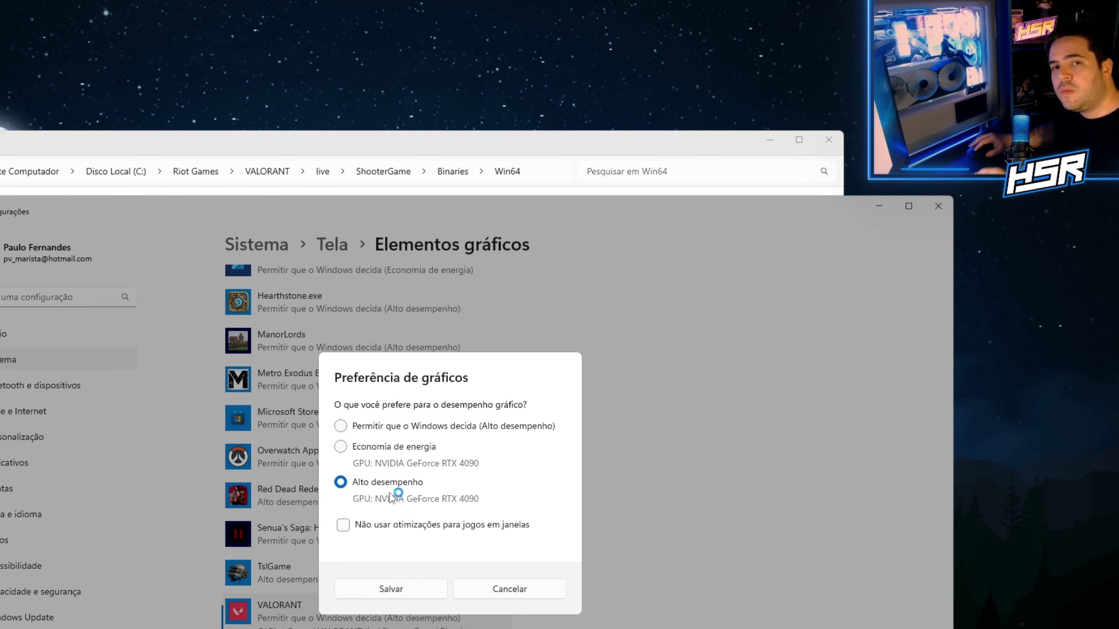
pyautogui.click(400, 590)
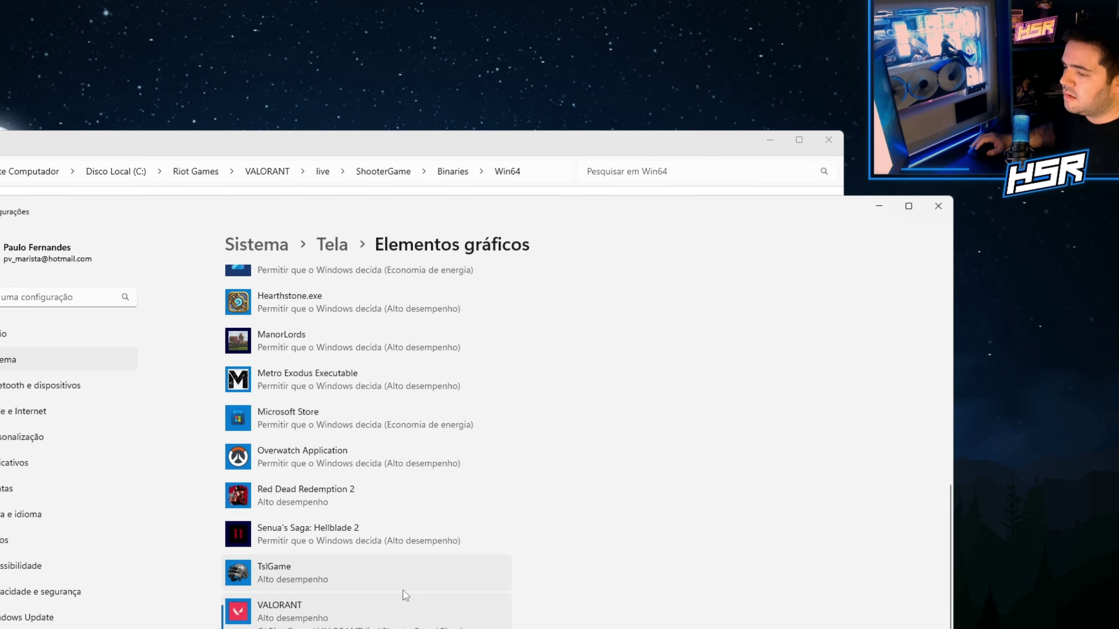
# Step: Confirm VALORANT's Alto desempenho setting, then close Settings and File Explorer
pyautogui.click(281, 610)
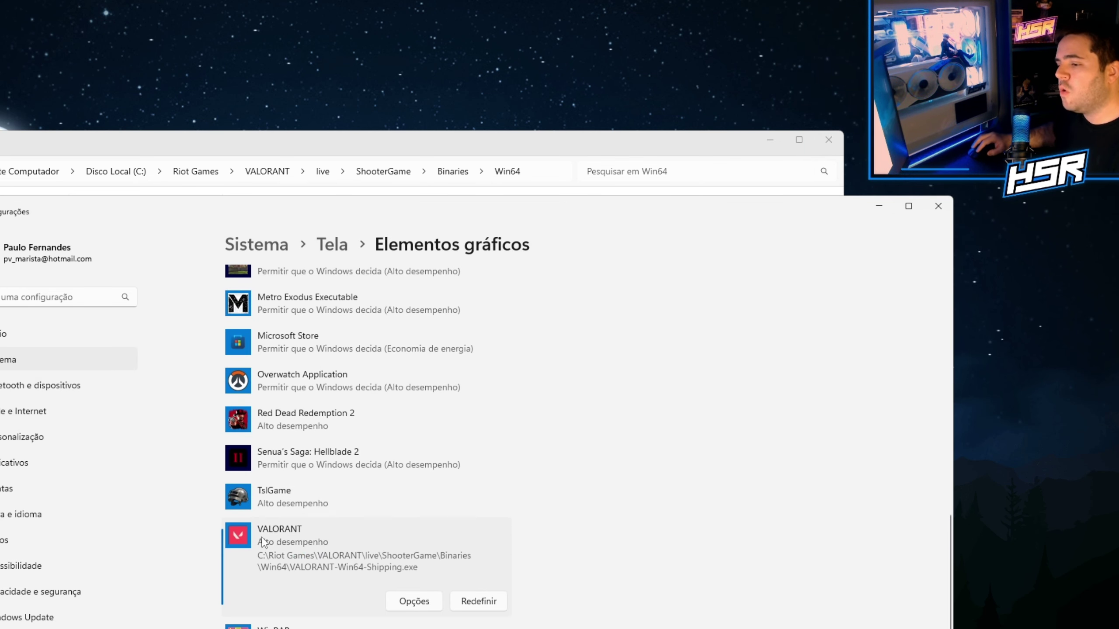
pyautogui.click(938, 206)
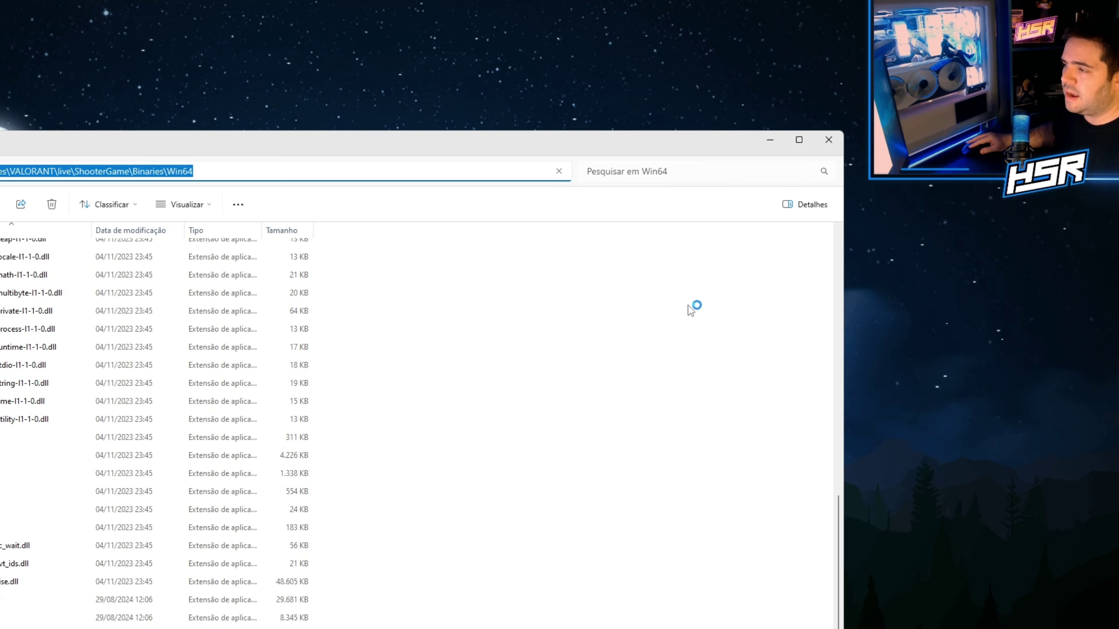
pyautogui.click(828, 140)
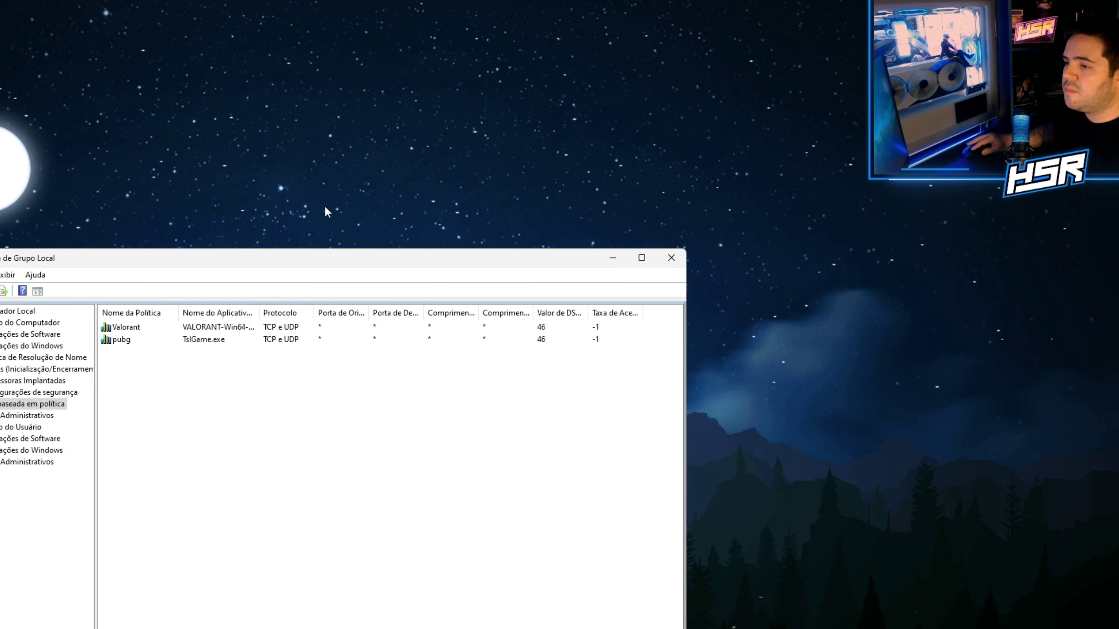